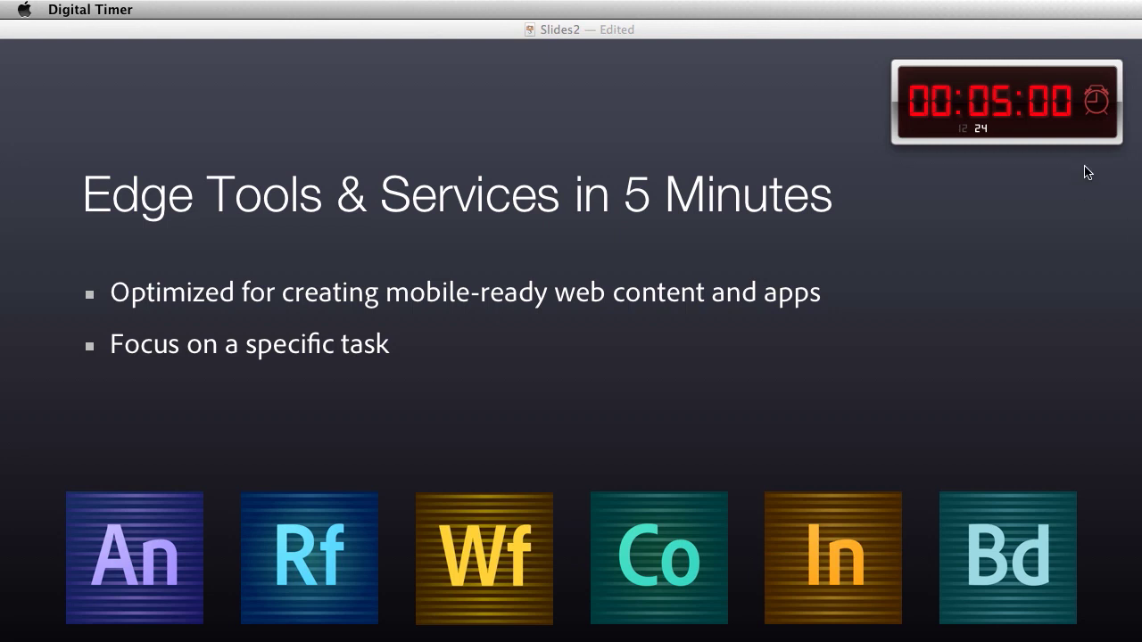
Start the Digital Timer's 5:00 countdown while the Keynote title slide is showing
click(1098, 103)
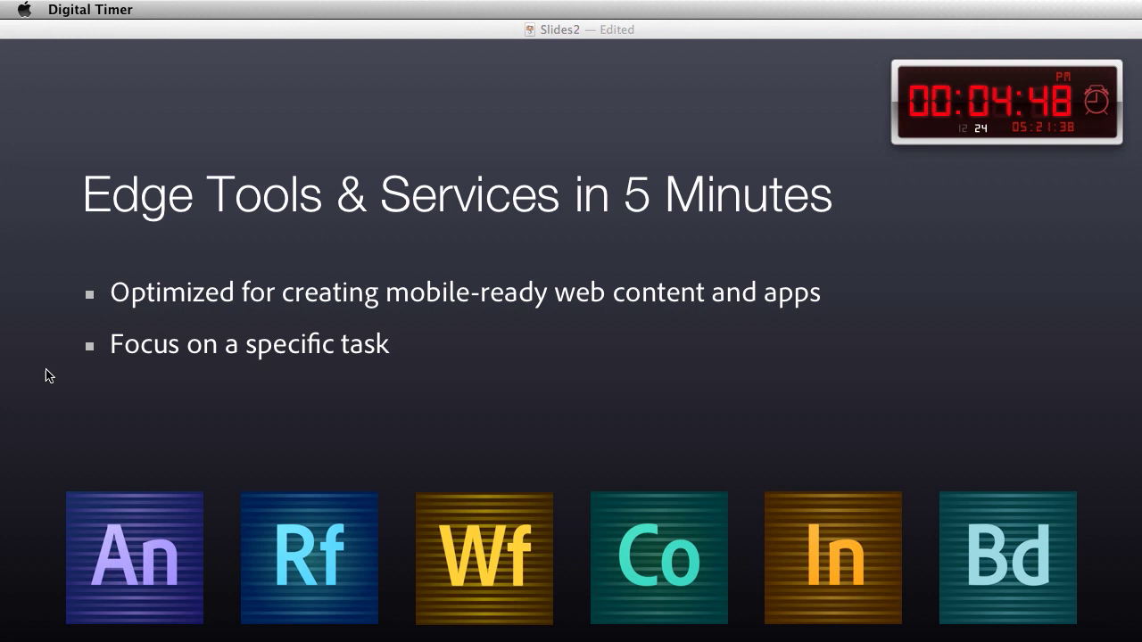
Leave the Keynote slides and start a new blank composition in Edge Animate
click(45, 36)
key(super+h)
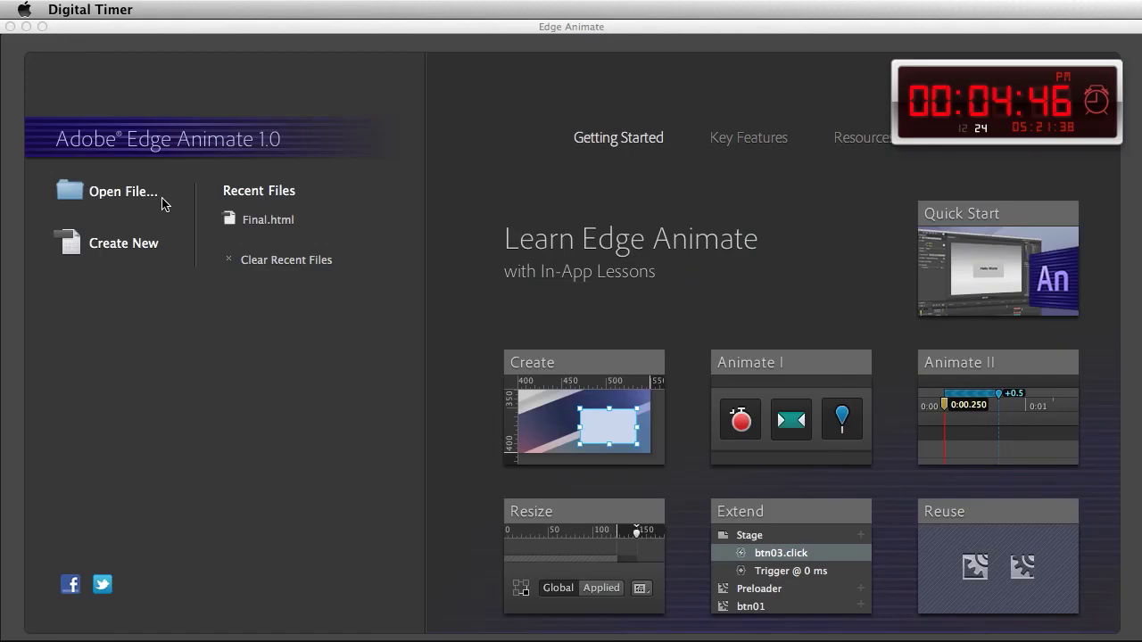
click(370, 480)
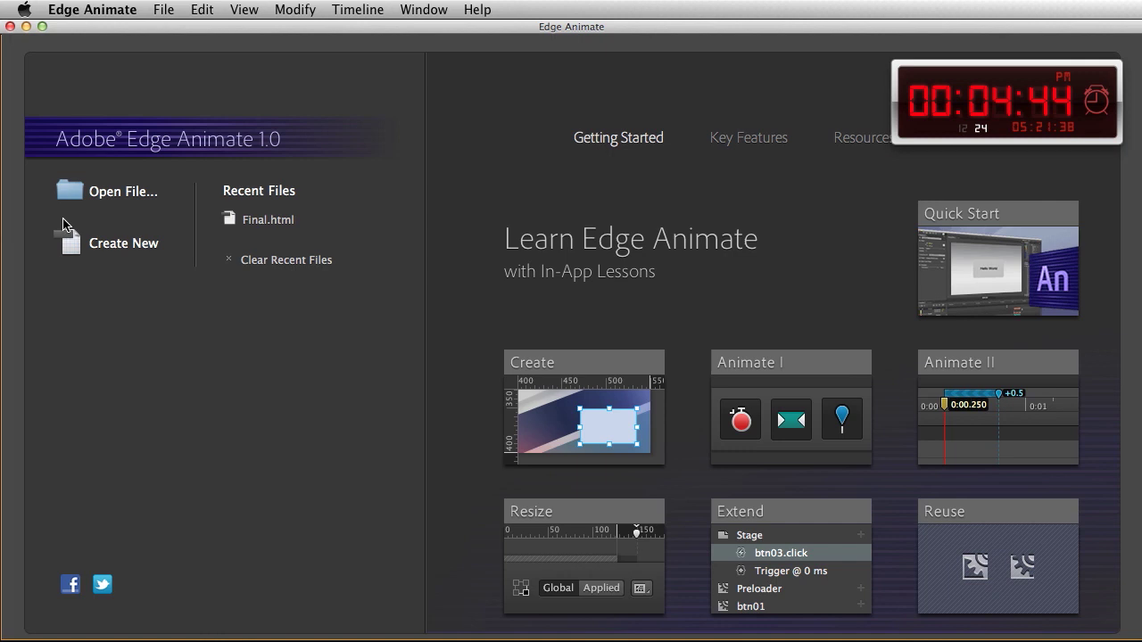
click(122, 253)
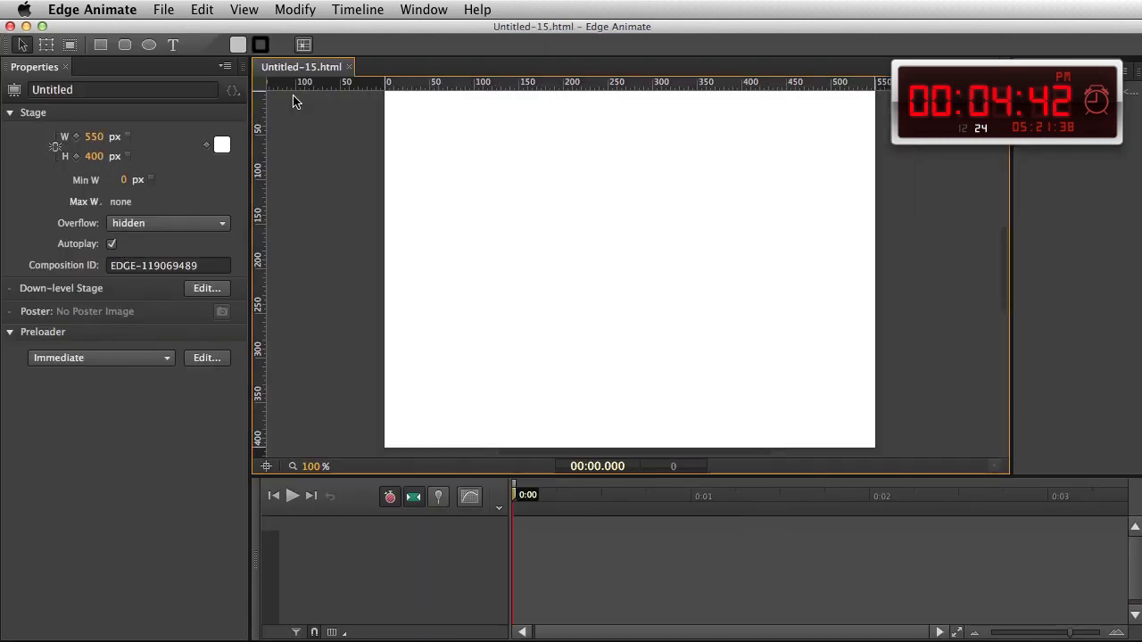
Make the stage background black and set the stage width to 1000 px
click(222, 144)
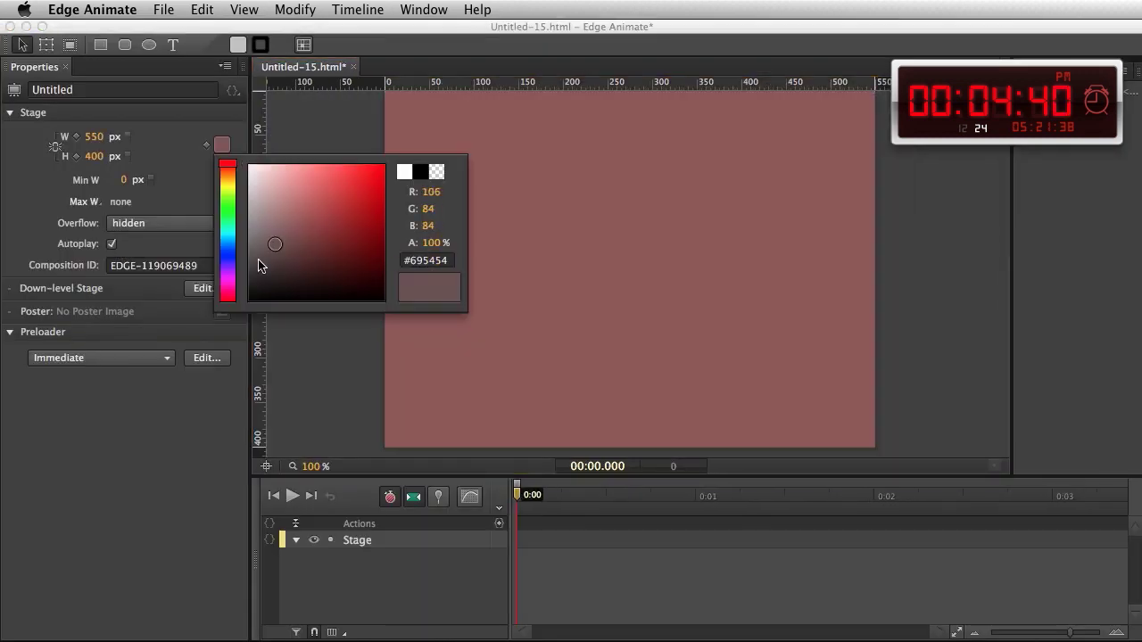
drag(258, 260, 258, 301)
click(98, 141)
click(95, 137)
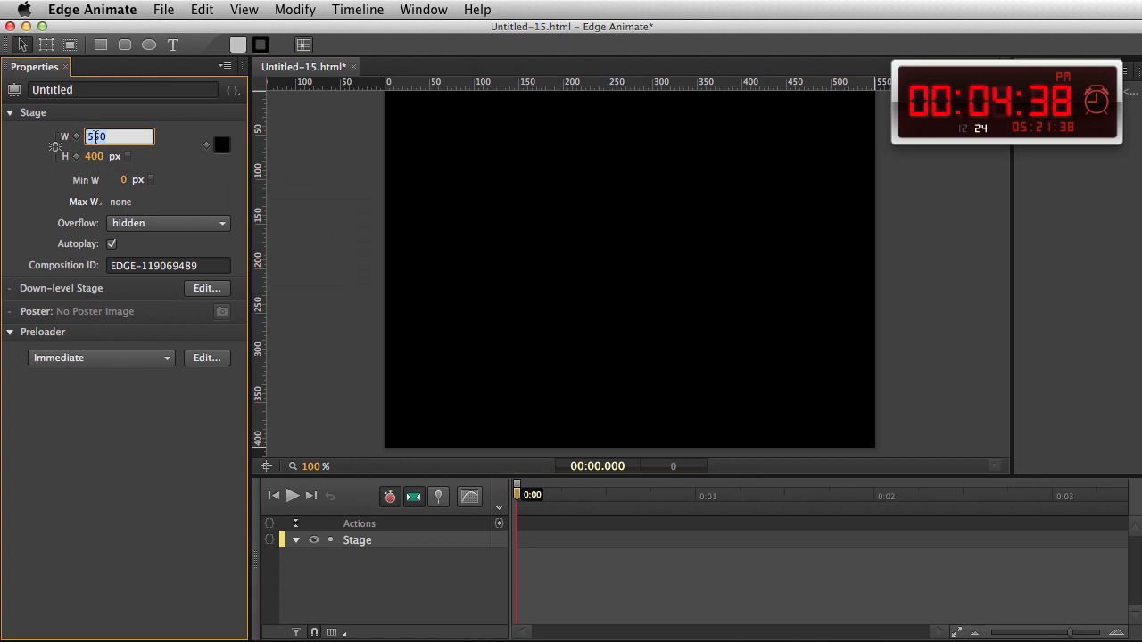
text(1000)
key(Return)
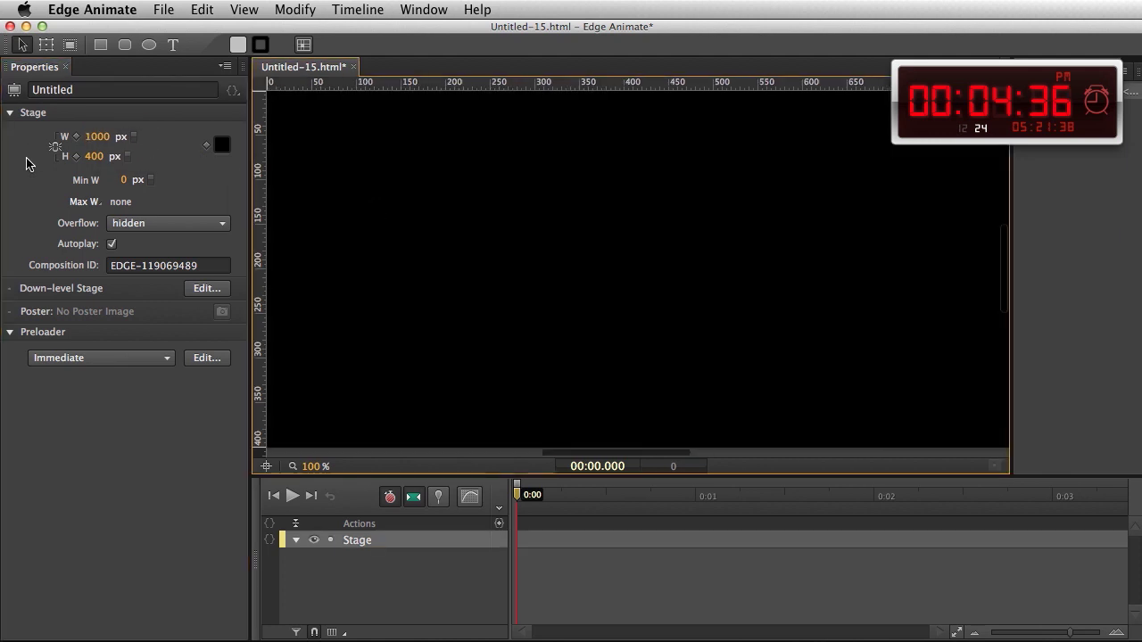
Draw a grey rectangle with 68 px corners, move it toward the bottom and stretch it wider
drag(297, 318, 648, 419)
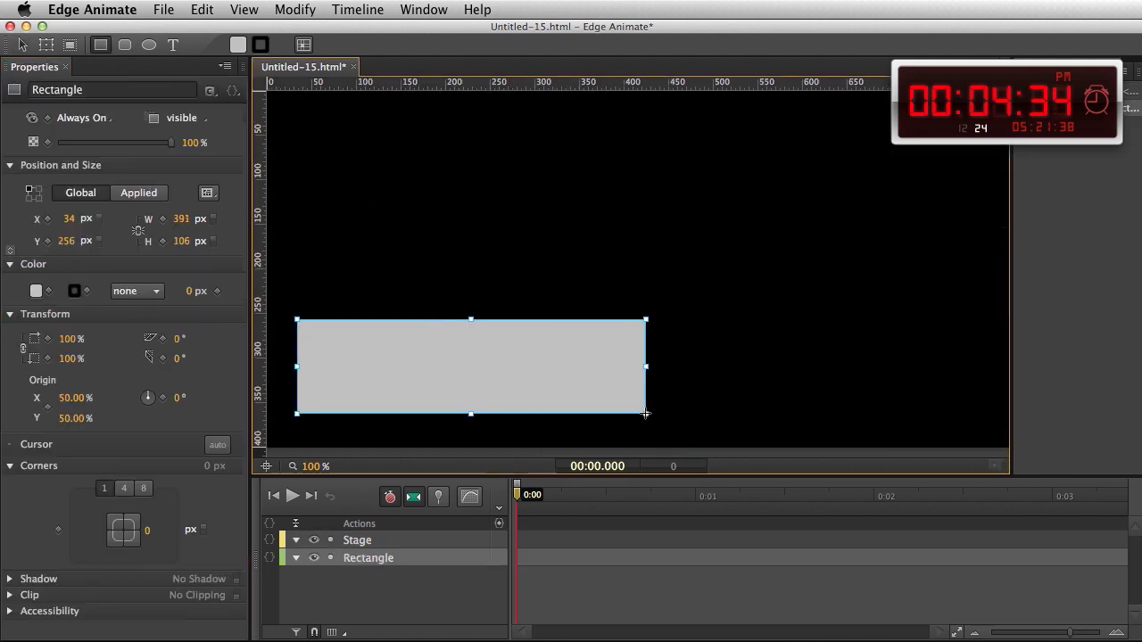
drag(140, 533, 212, 533)
mouse_move(409, 349)
mouse_down()
mouse_move(378, 393)
mouse_move(401, 360)
mouse_up()
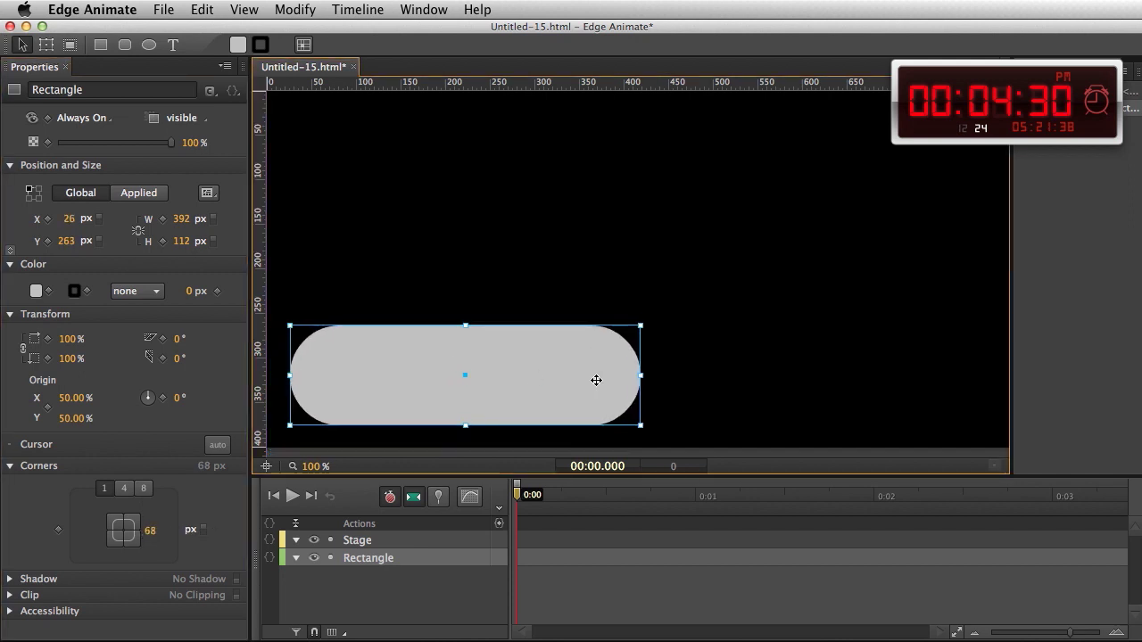
drag(645, 376, 836, 376)
Add large 'World Changers' text on the grey pill
click(173, 45)
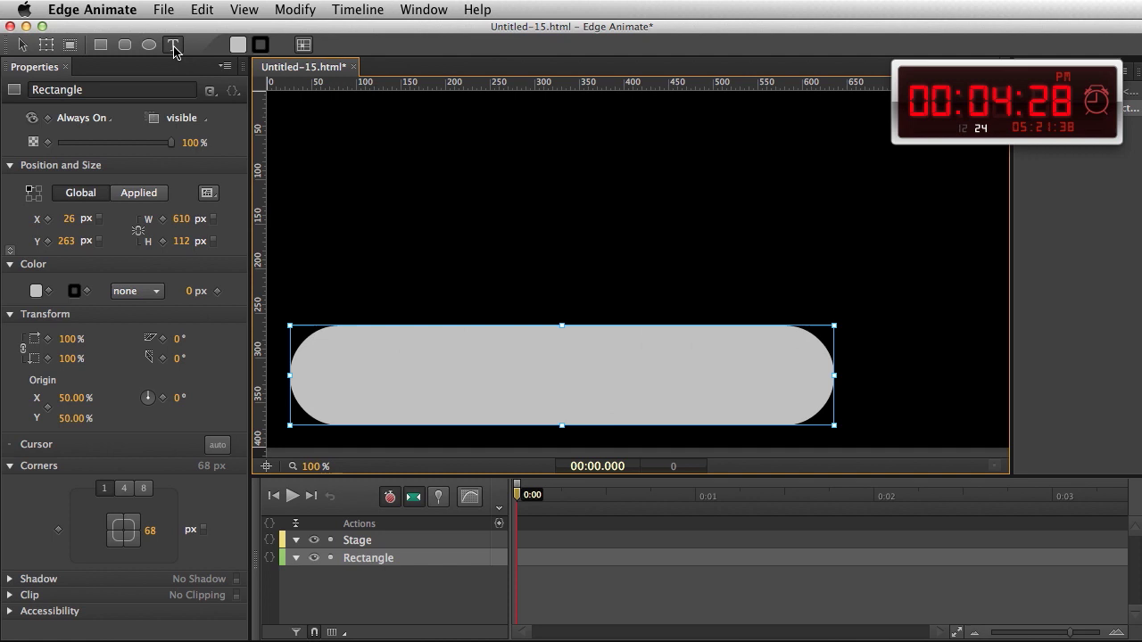
click(353, 379)
text(World Changers)
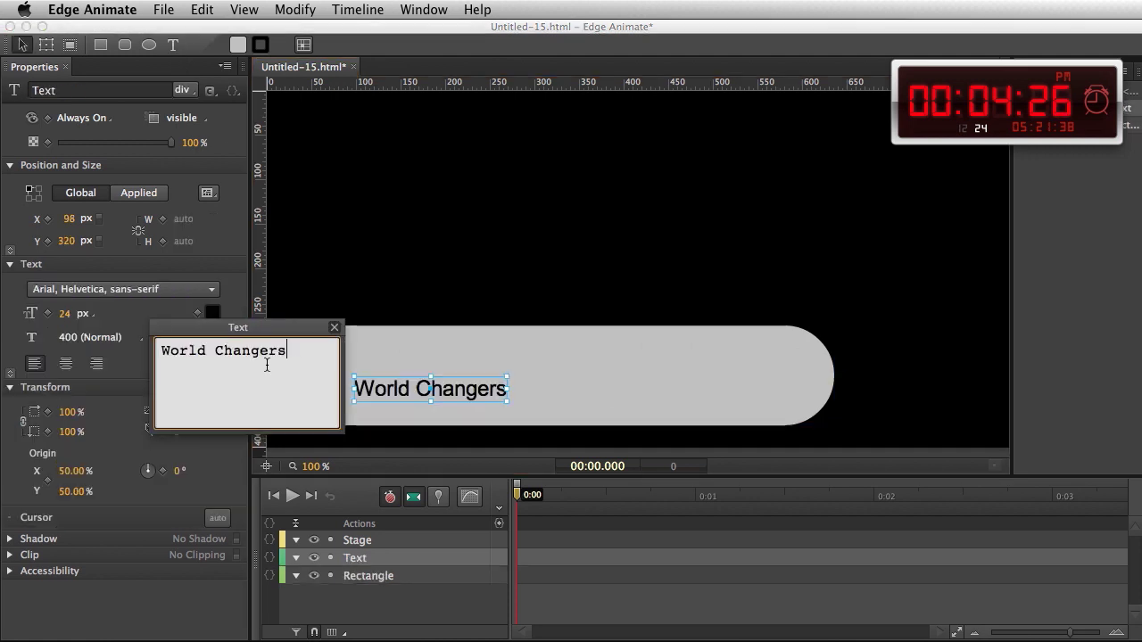
drag(65, 319, 102, 319)
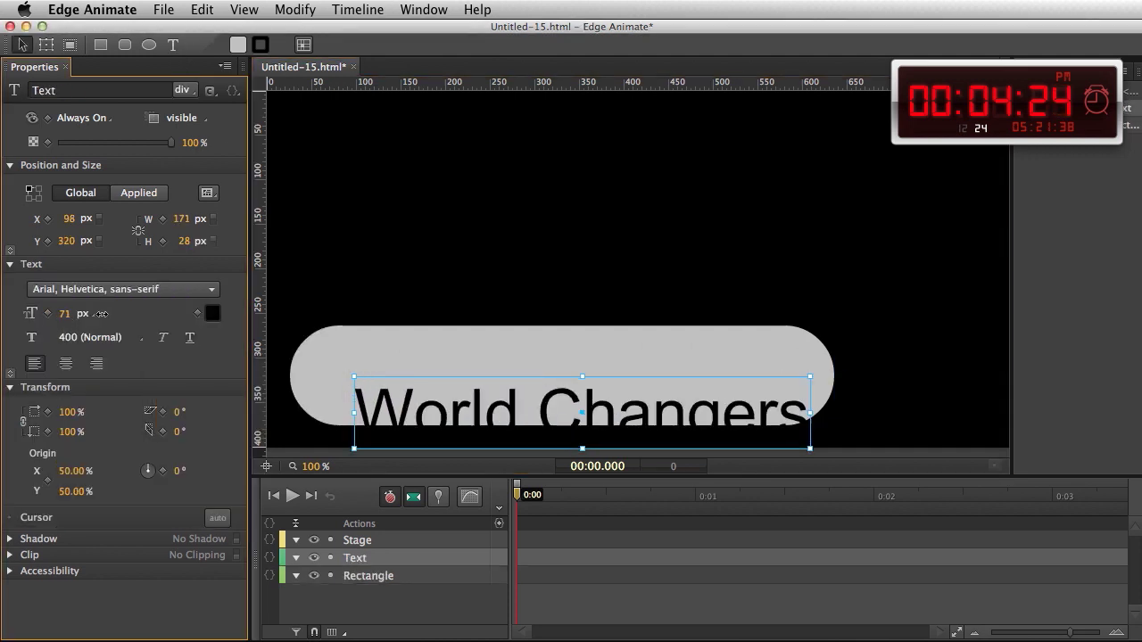
Choose Add Font... from the font list to open the web font dialog
click(125, 289)
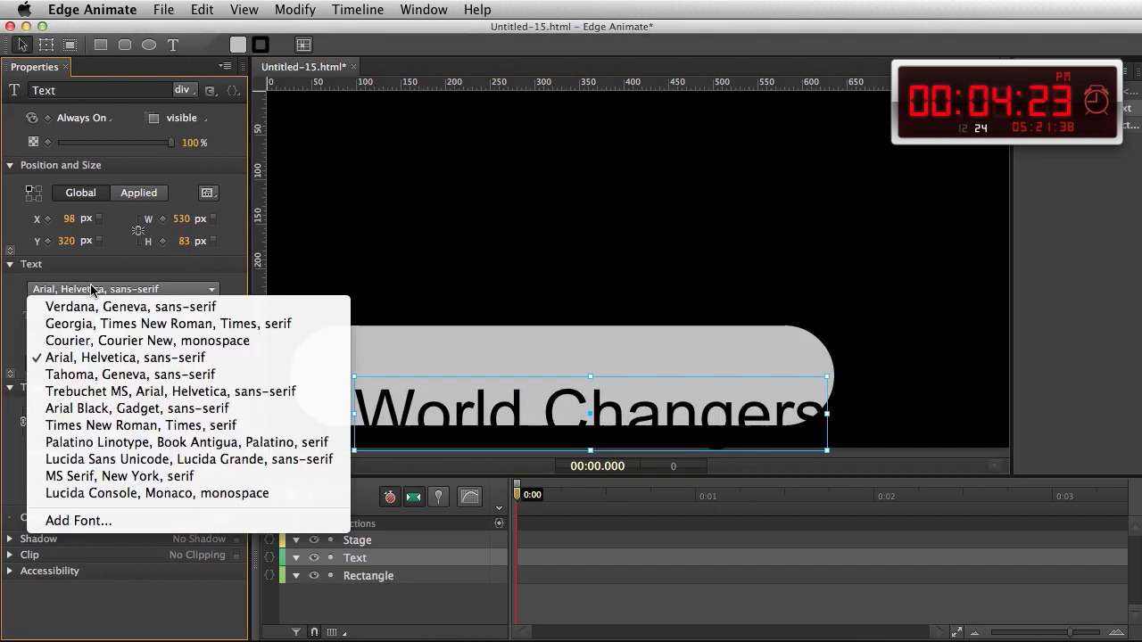
click(92, 521)
drag(992, 294, 360, 301)
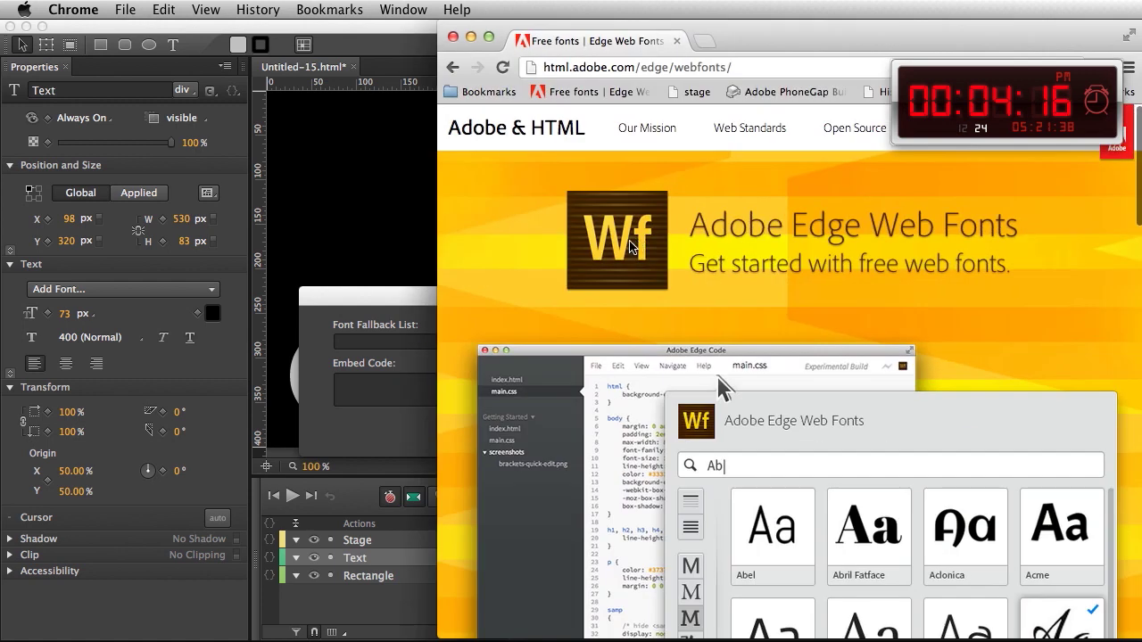
Replace the Edge Web Fonts preview text with 'World Changers'
scroll(629, 246, down, 10)
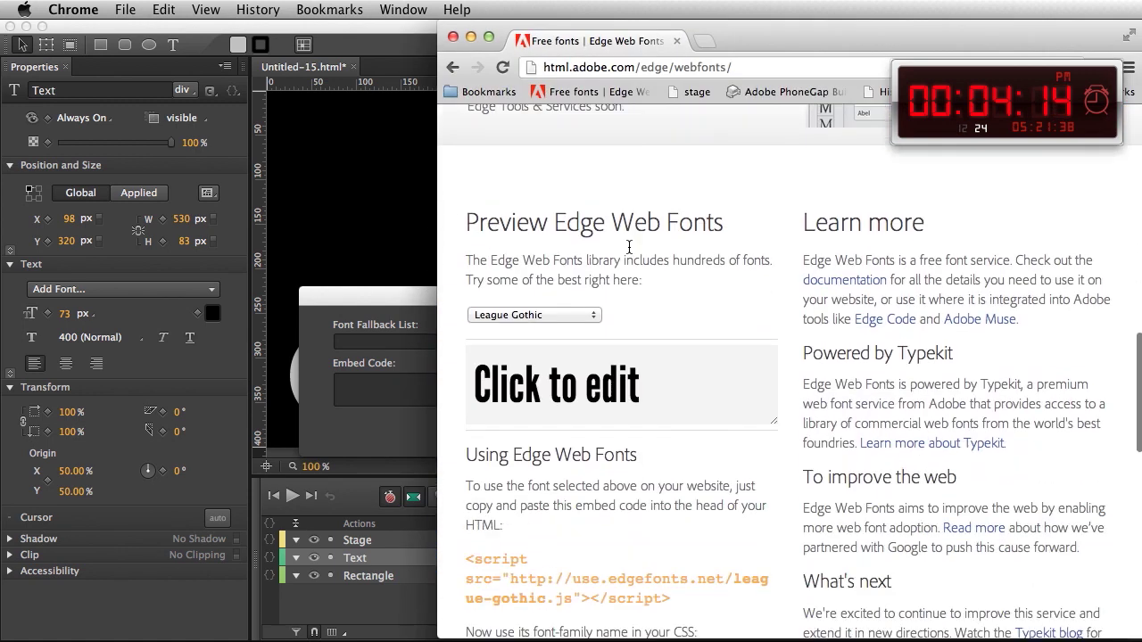
scroll(630, 247, down, 2)
click(663, 330)
key(super+a)
text(World Changers)
Switch the preview font to Arvo and select its embed script
click(514, 250)
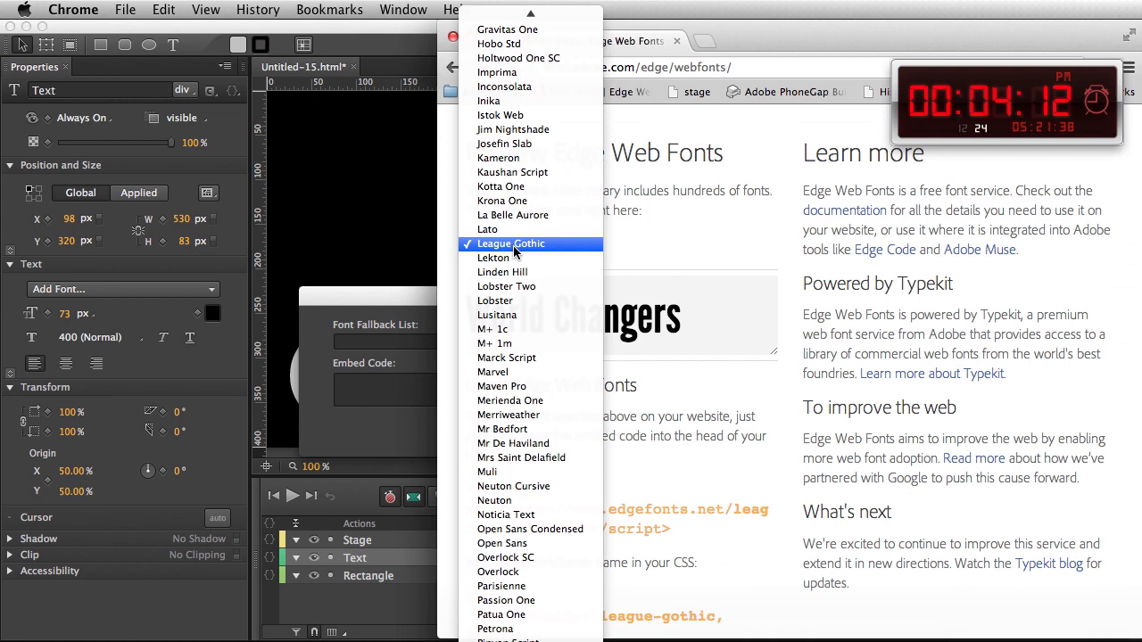
click(504, 315)
click(504, 251)
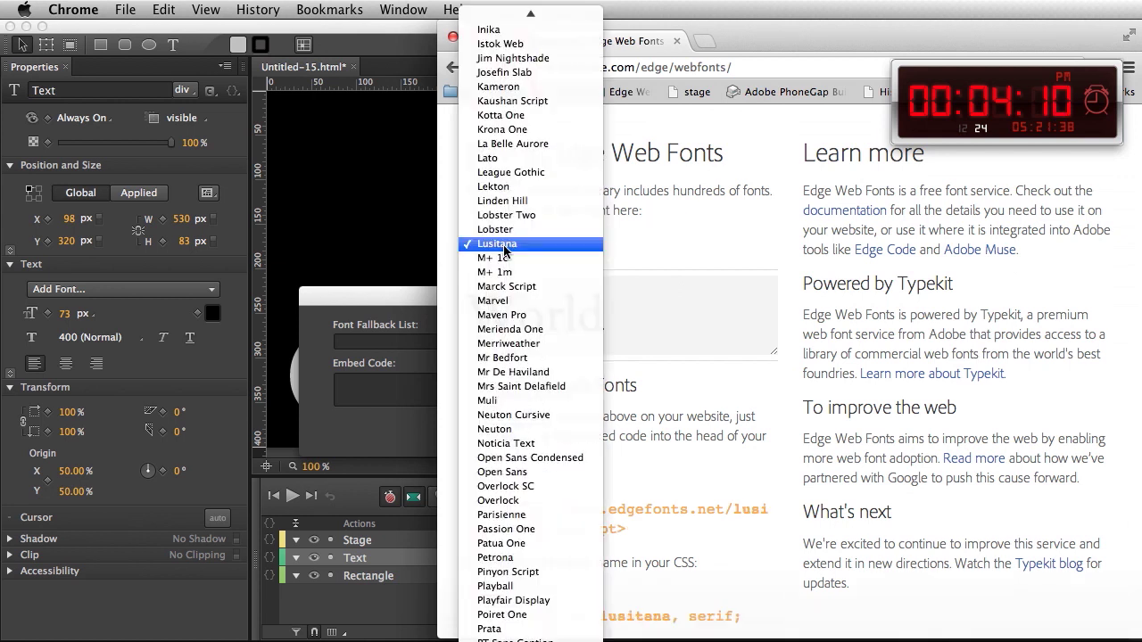
scroll(504, 250, up, 10)
key(Escape)
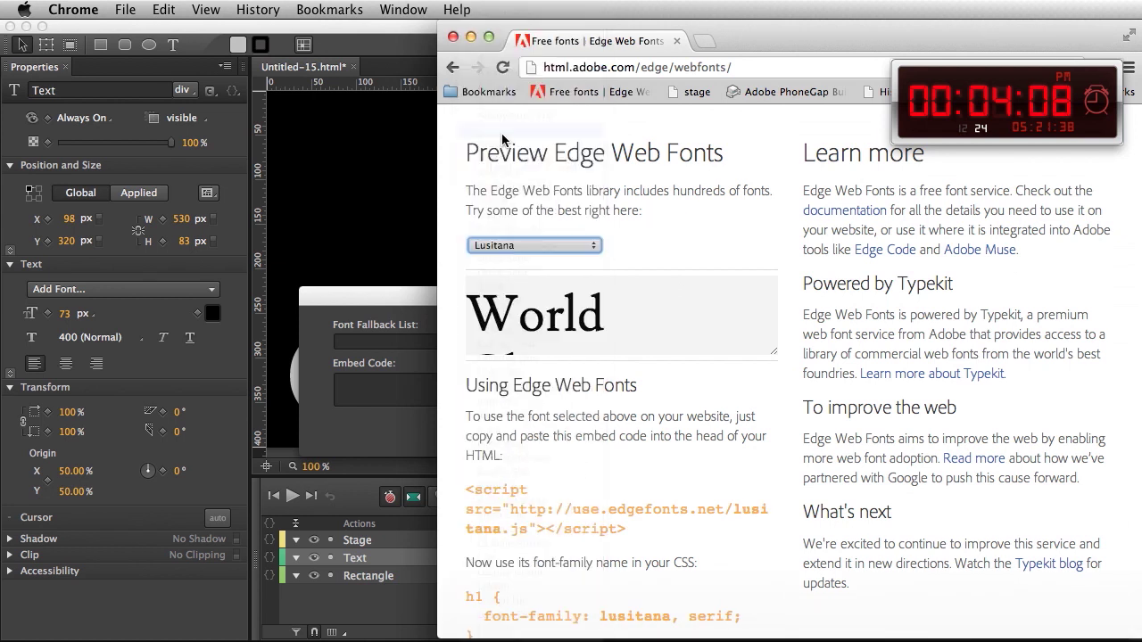
scroll(539, 296, down, 3)
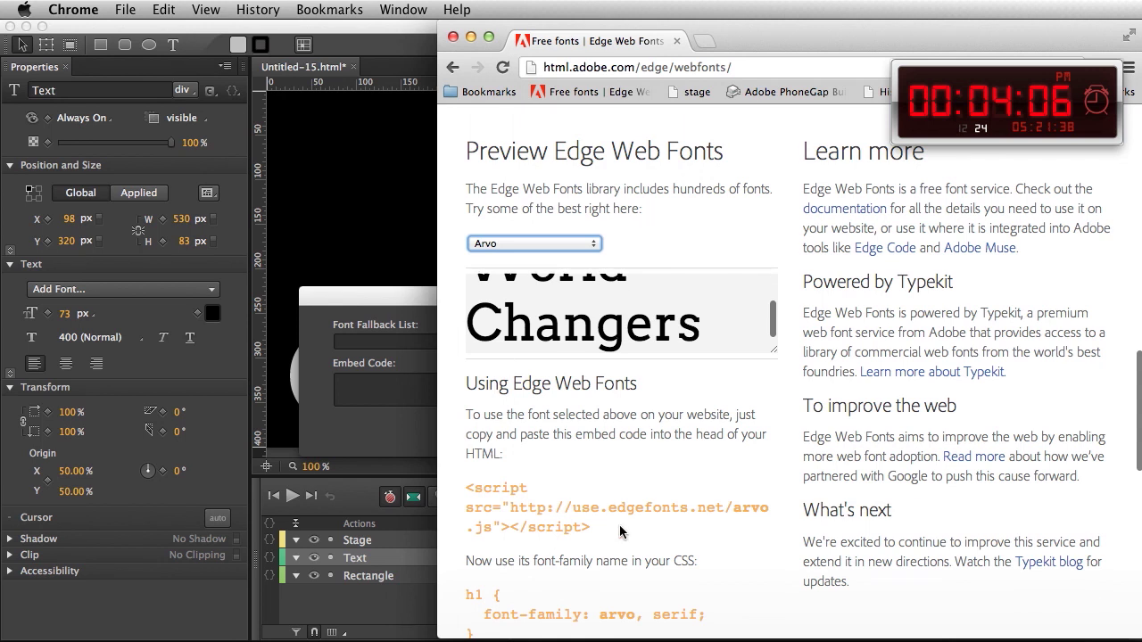
drag(620, 532, 460, 496)
key(ctrl+c)
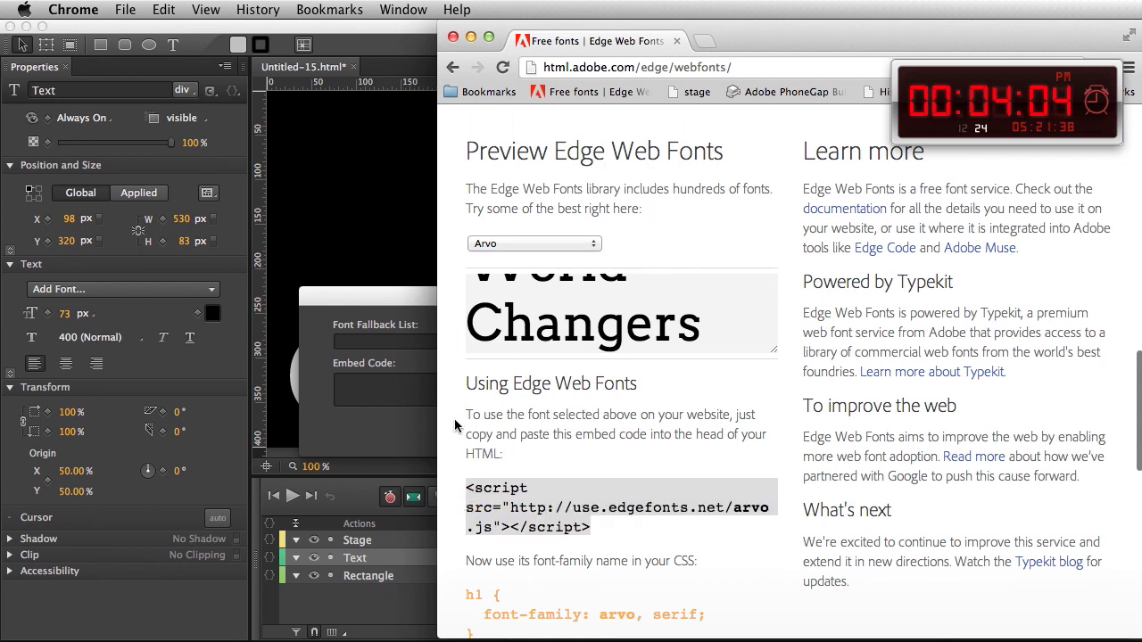
Paste the Arvo embed code, enter arvo as the fallback, and add the font
click(393, 394)
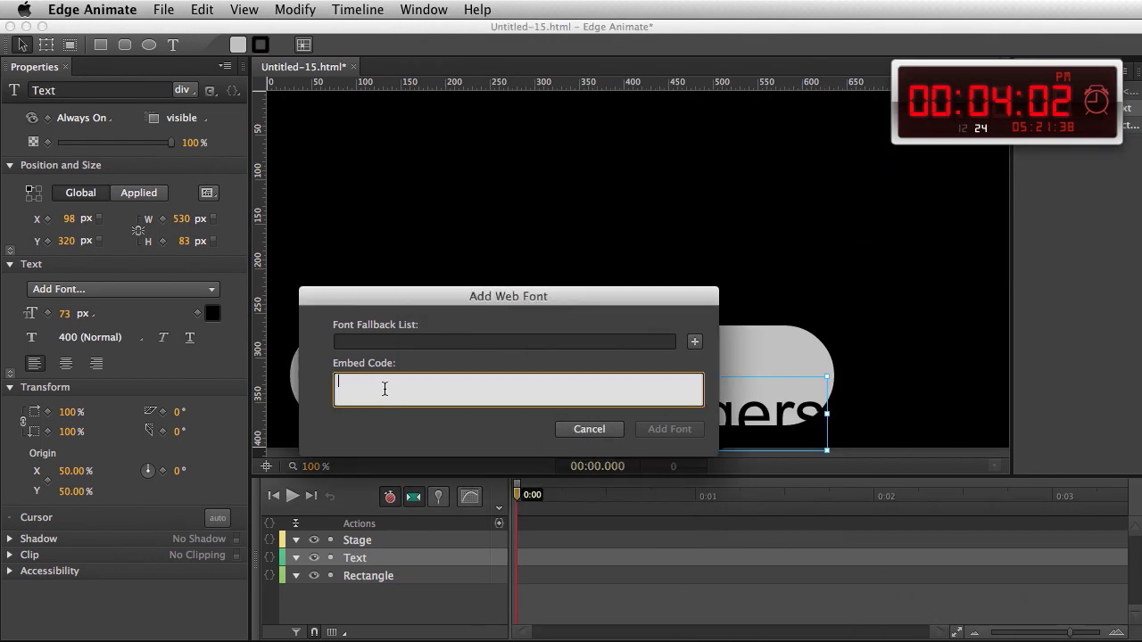
key(ctrl+v)
click(368, 340)
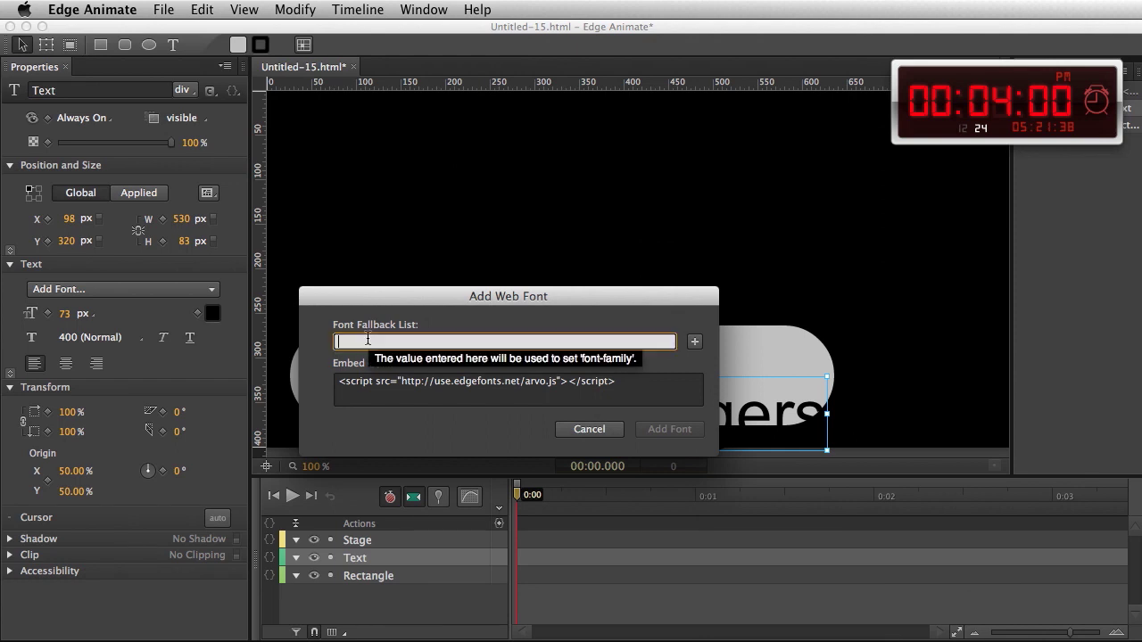
text(arvo)
key(Return)
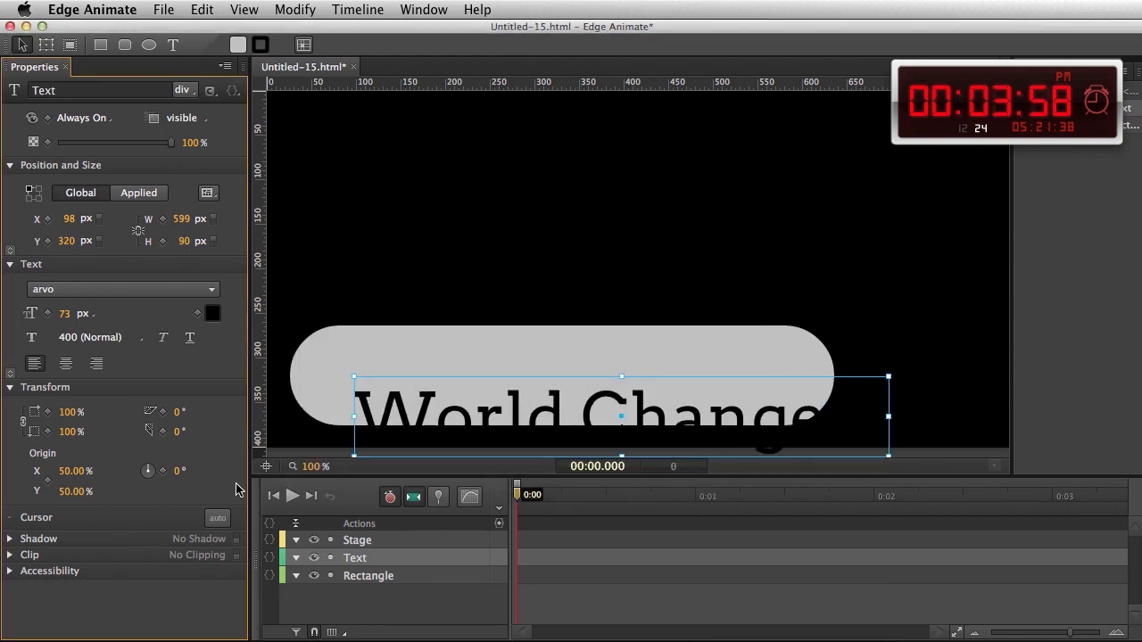
Shrink the World Changers text to 59 px and fit it inside the pill
drag(62, 319, 45, 320)
drag(423, 389, 423, 370)
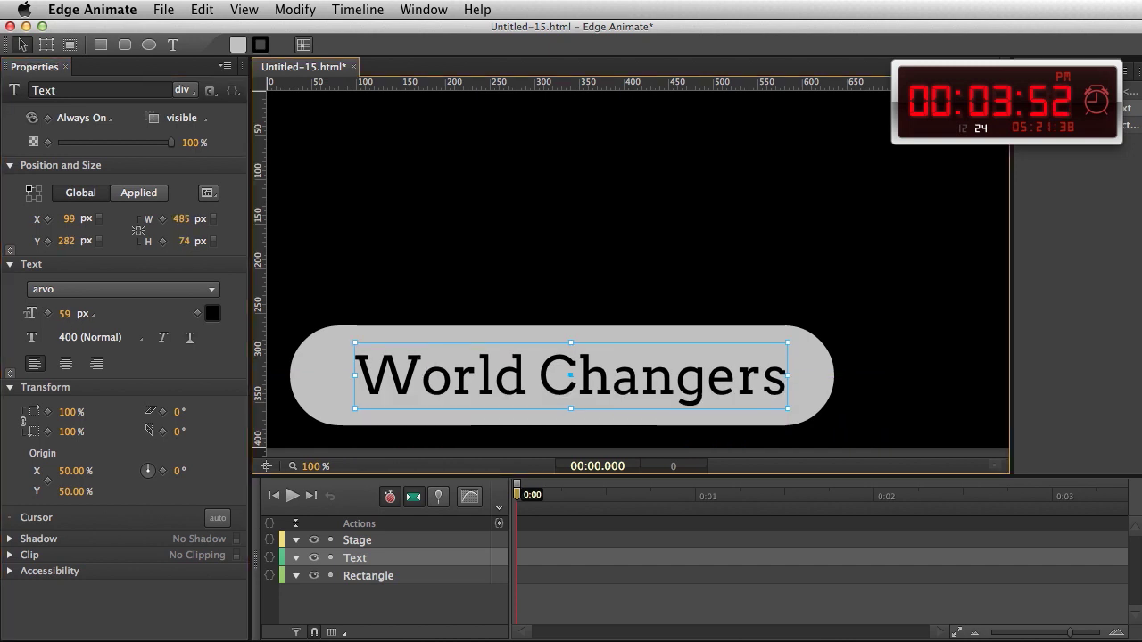
key(super+Tab)
Place the T_Roosevelt image on the stage and layer it behind the World Changers pill
drag(996, 522, 656, 205)
click(838, 134)
click(900, 131)
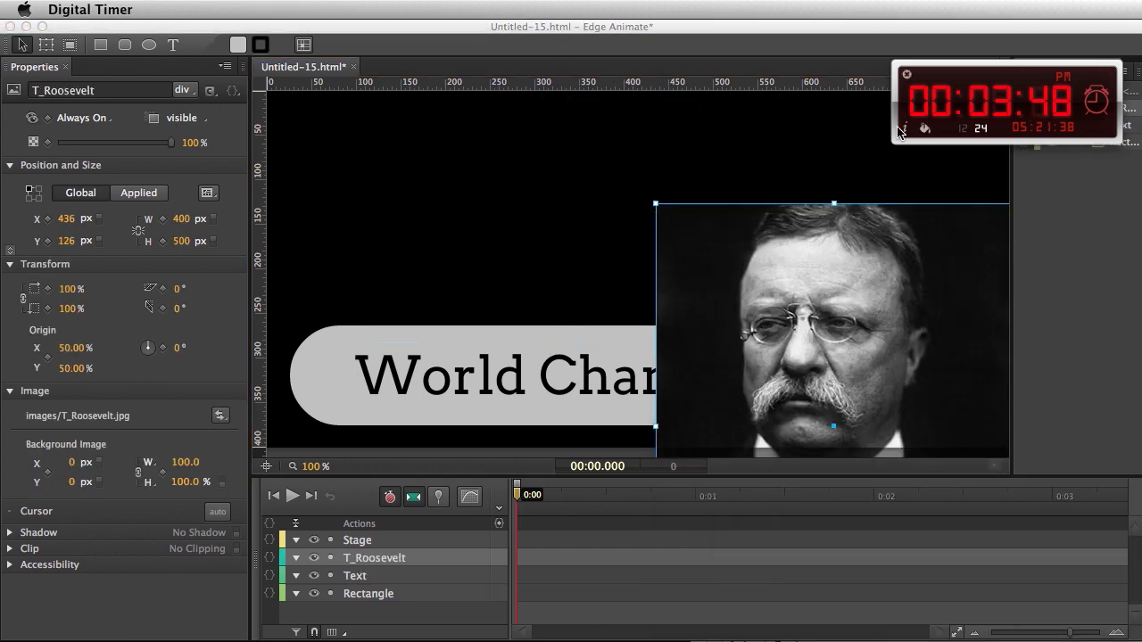
click(1096, 115)
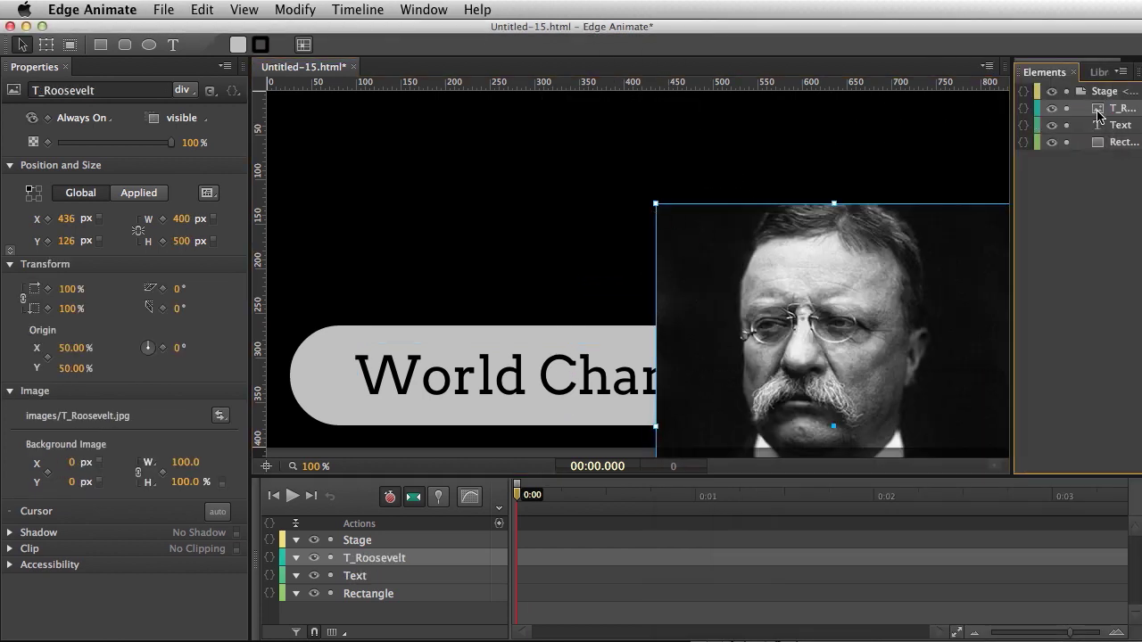
drag(1115, 108, 1106, 149)
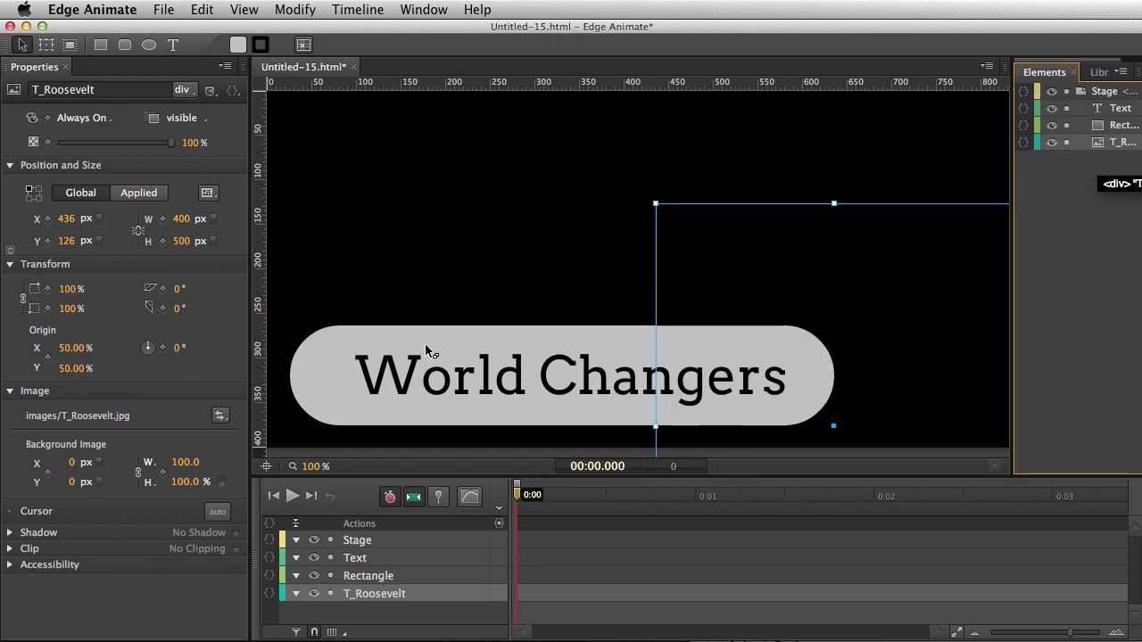
drag(792, 270, 775, 151)
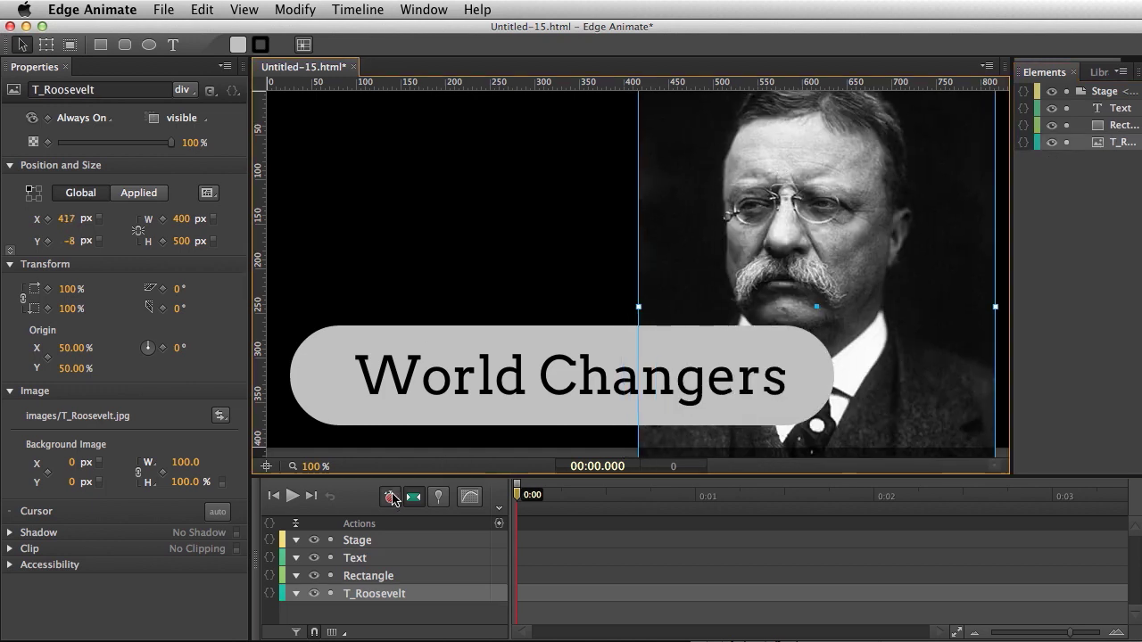
Animate the portrait sliding from the right (656 px) to X -34 px by 0:02
drag(760, 206, 973, 200)
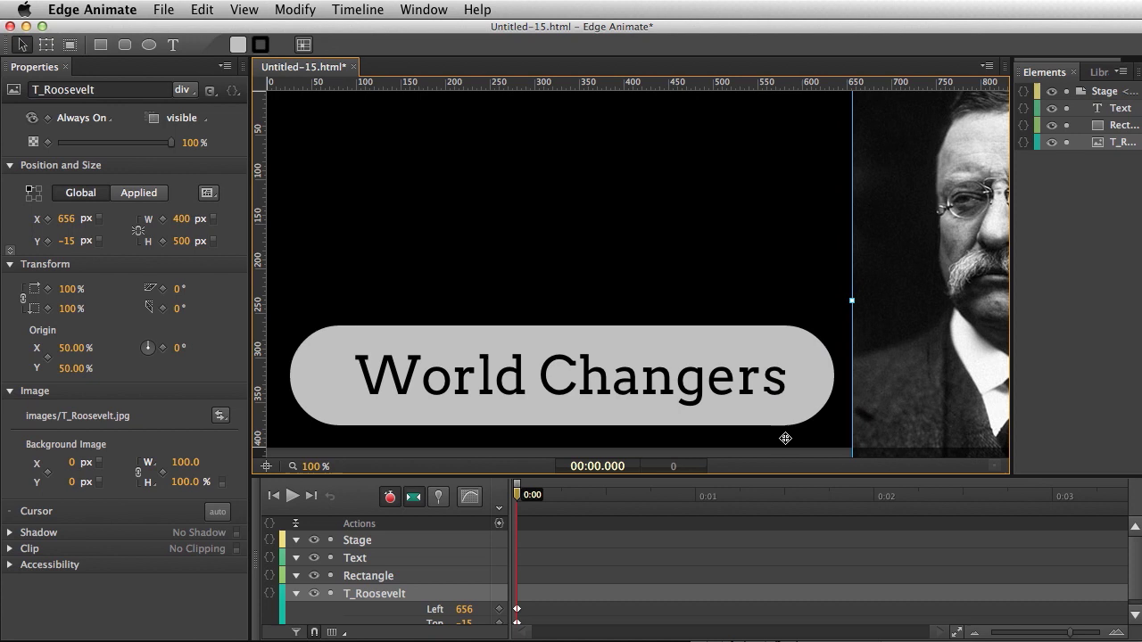
drag(788, 487, 874, 492)
drag(953, 225, 338, 232)
drag(616, 497, 876, 494)
Give the World Changers text a click action with the Set Element Text snippet, selecting NewText
click(404, 378)
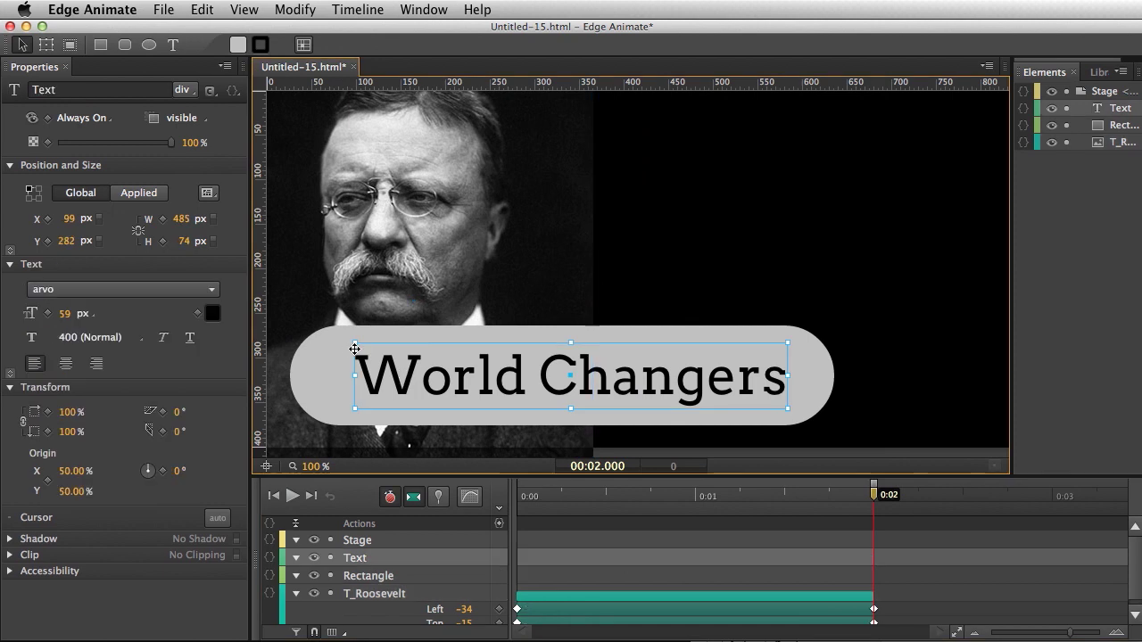
click(233, 91)
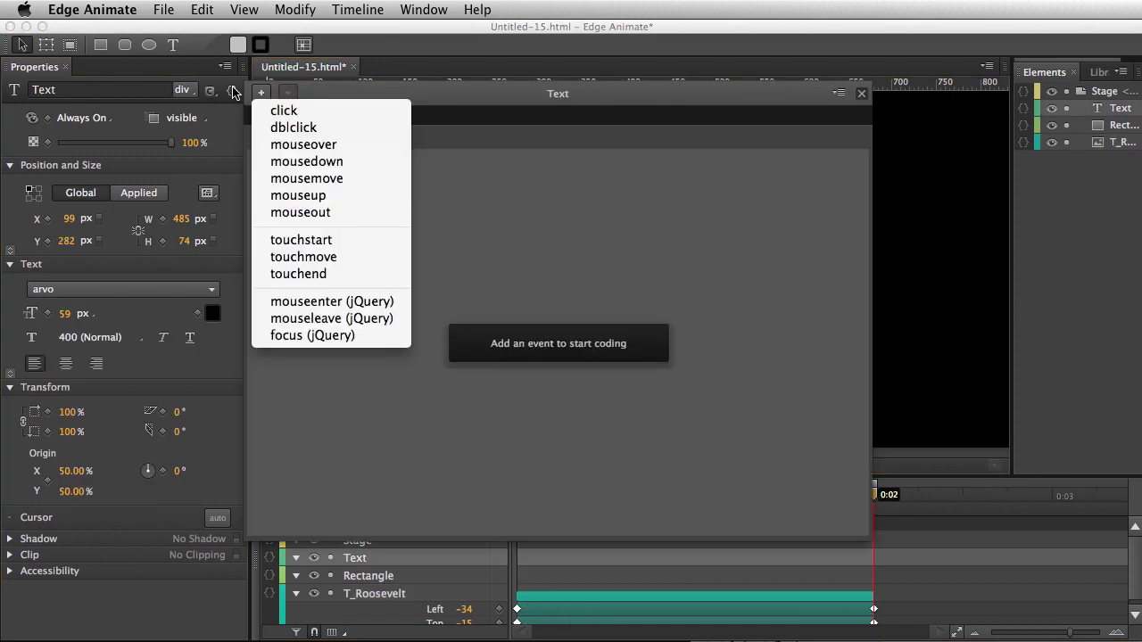
click(277, 110)
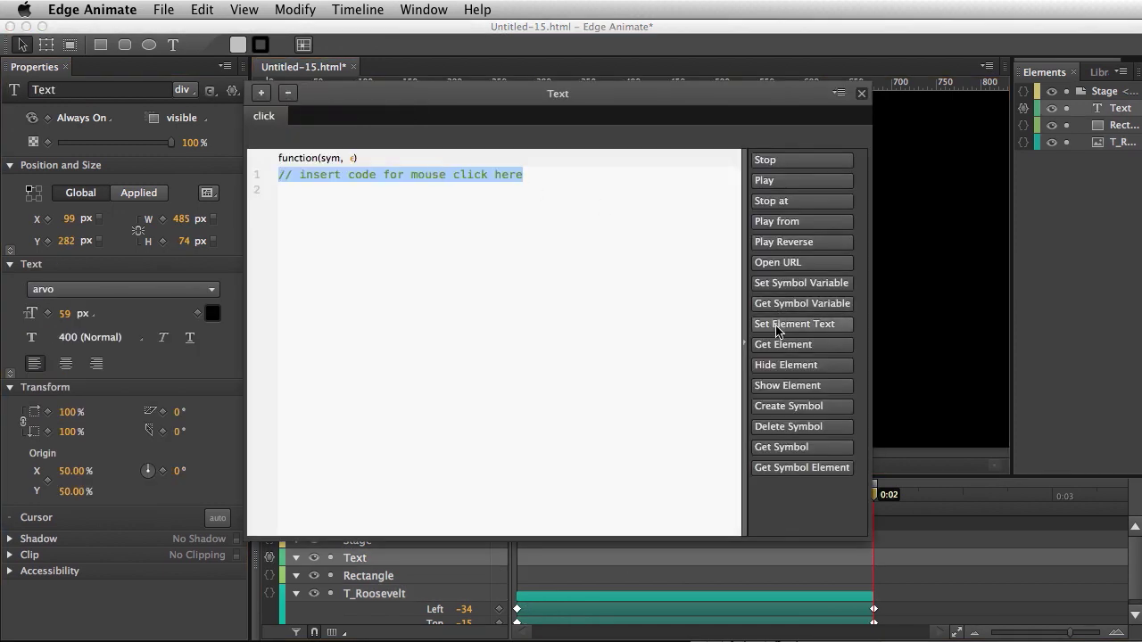
click(776, 323)
double_click(437, 220)
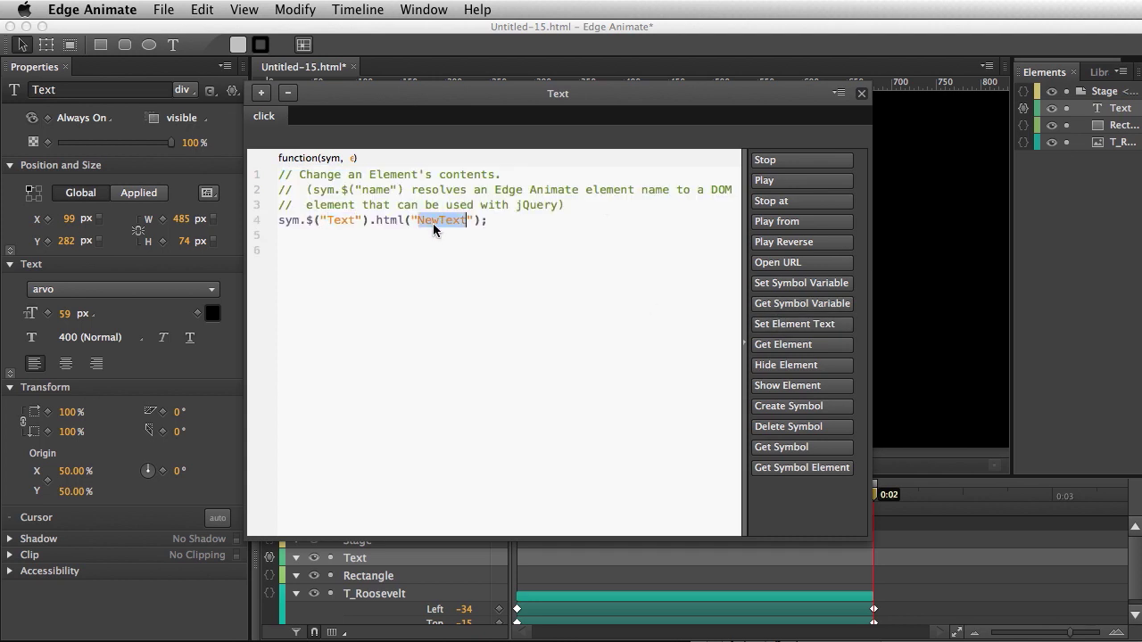
Replace NewText with Teddy, preview in Chrome, and click the text to show Teddy!
text(Te)
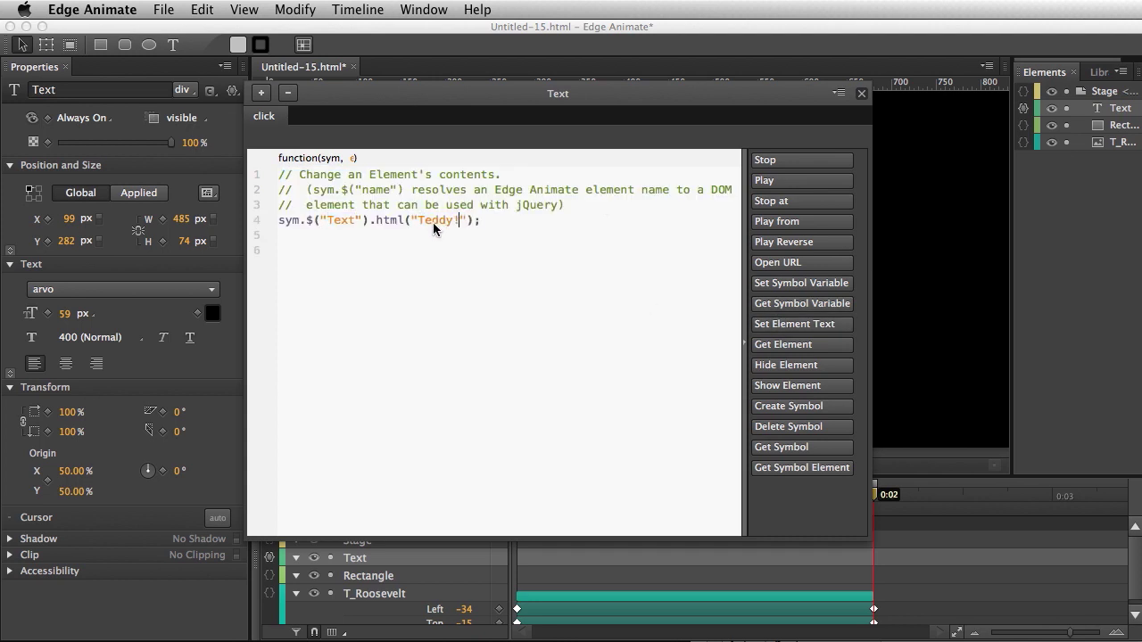
key(super+Return)
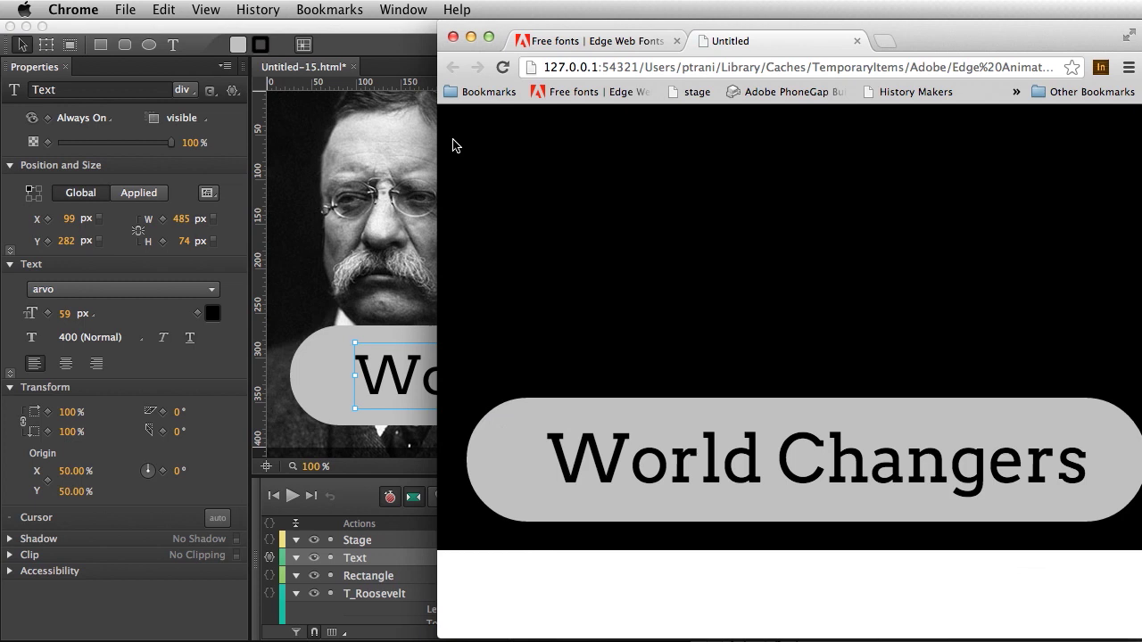
drag(440, 149, 236, 149)
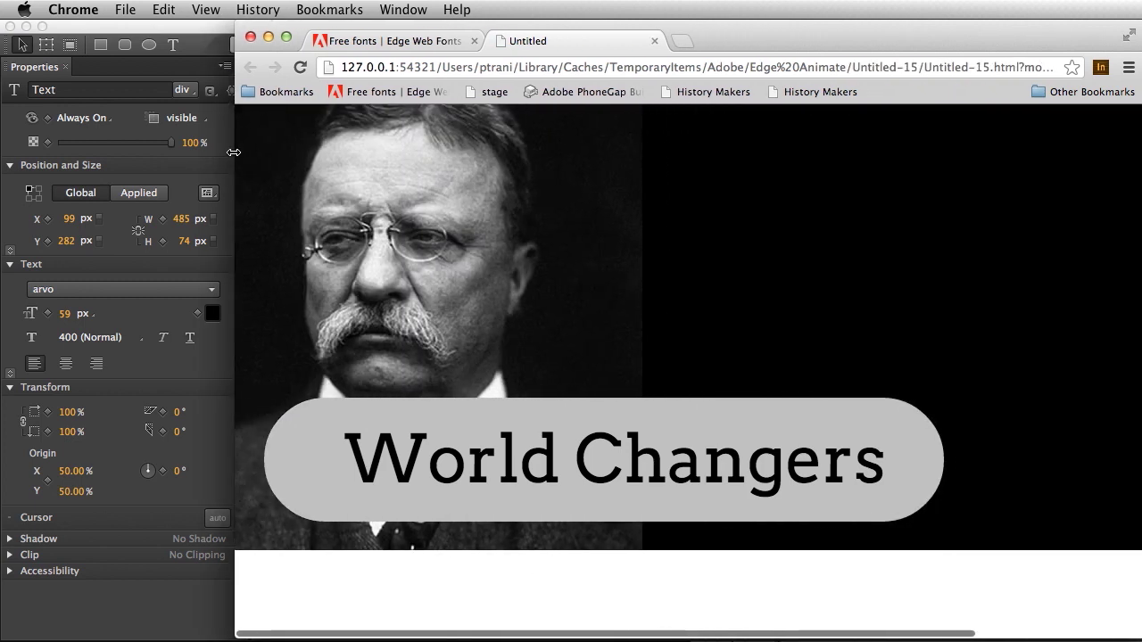
click(457, 457)
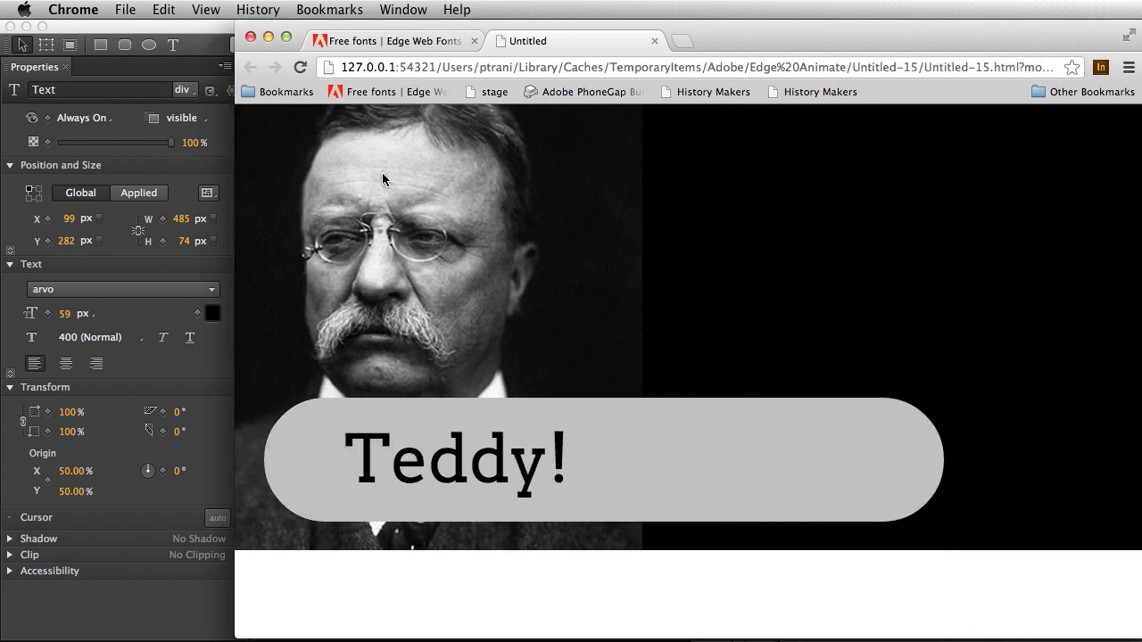
Open the finished History Makers page, expand the Joan of Arc and Gandhi panels, then switch tabs
click(490, 92)
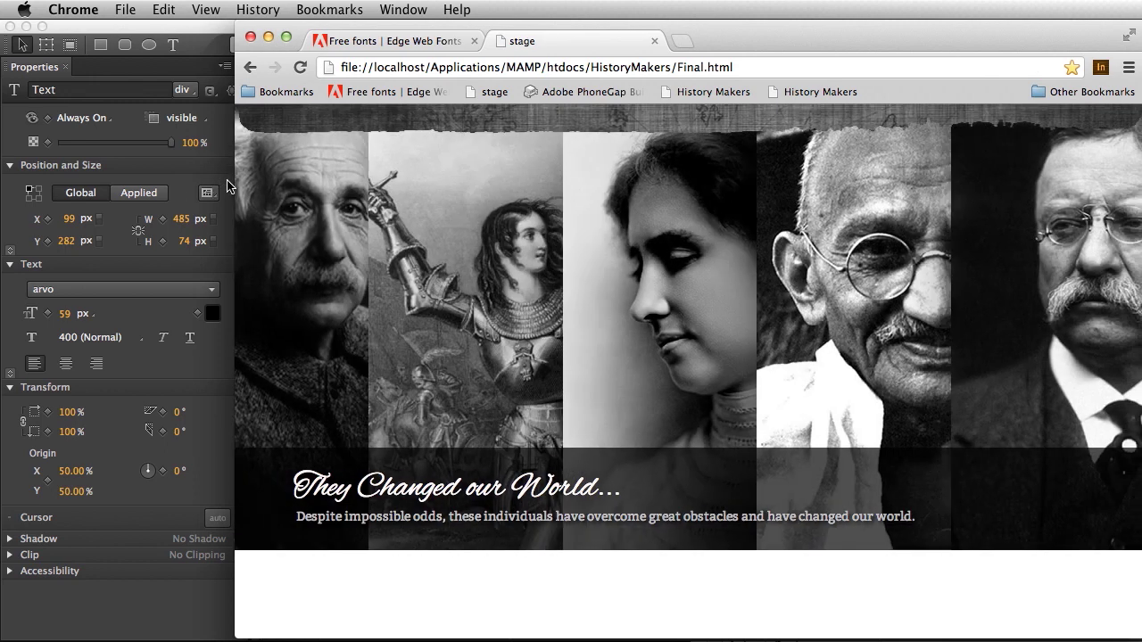
mouse_move(230, 187)
mouse_down()
mouse_move(62, 187)
mouse_move(297, 188)
mouse_move(209, 189)
mouse_up()
click(490, 268)
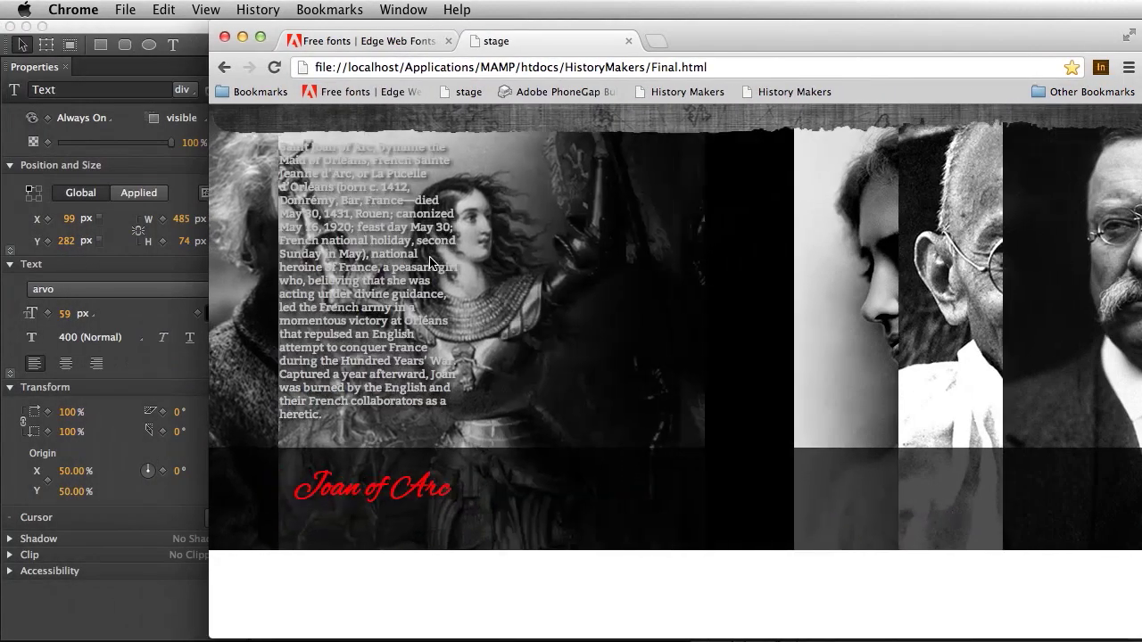
click(944, 226)
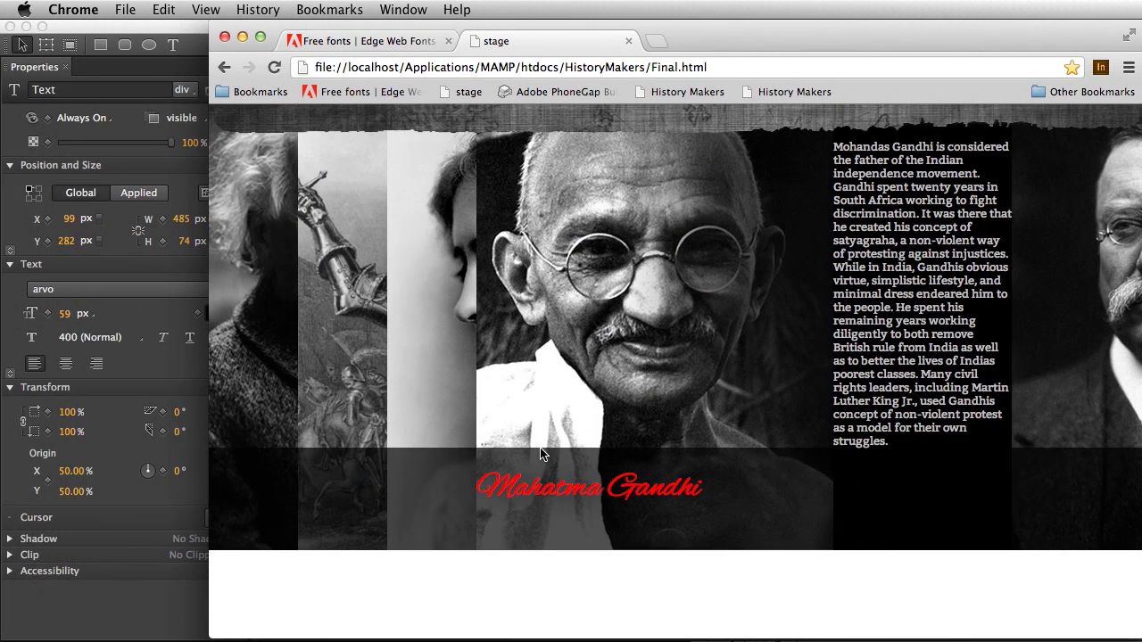
click(410, 41)
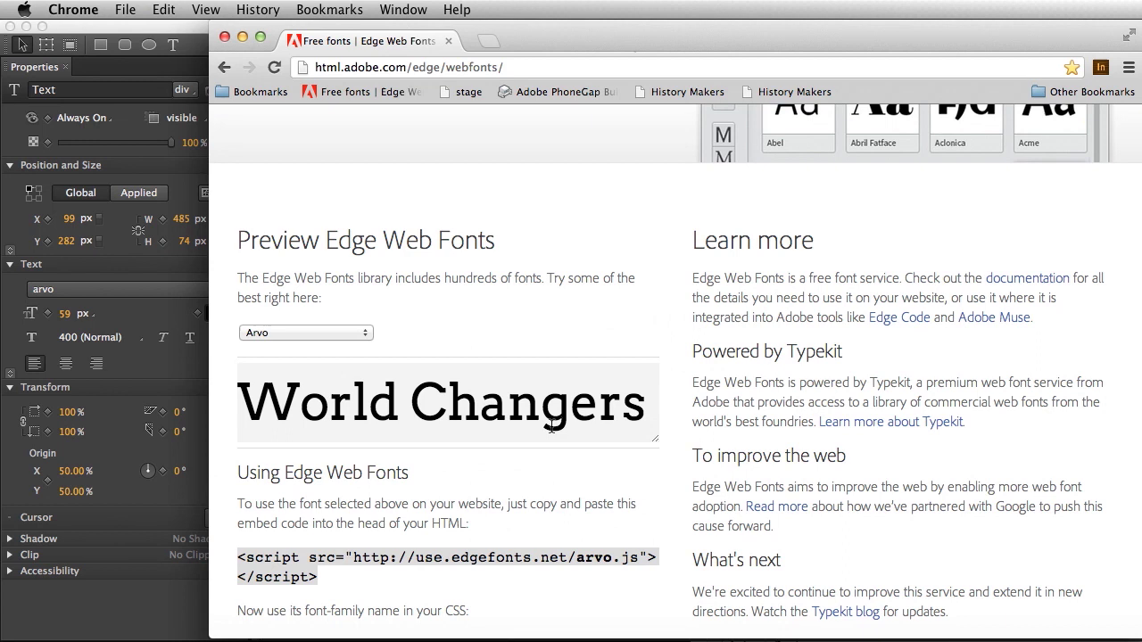
click(128, 71)
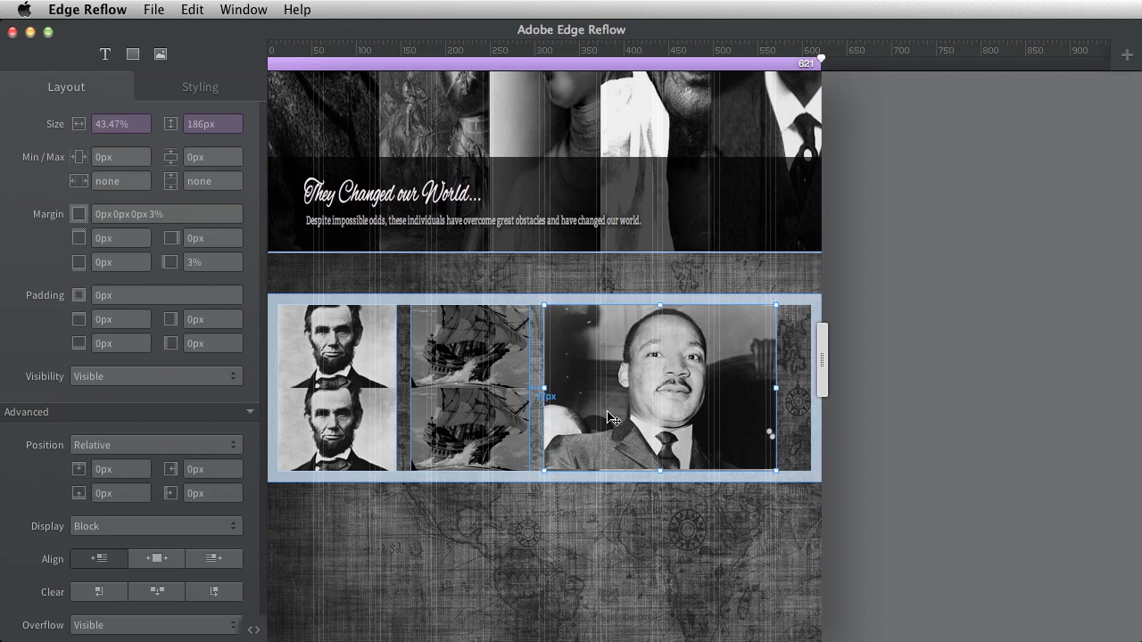
Widen then narrow the History Makers layout and add a breakpoint at 438 px
click(758, 555)
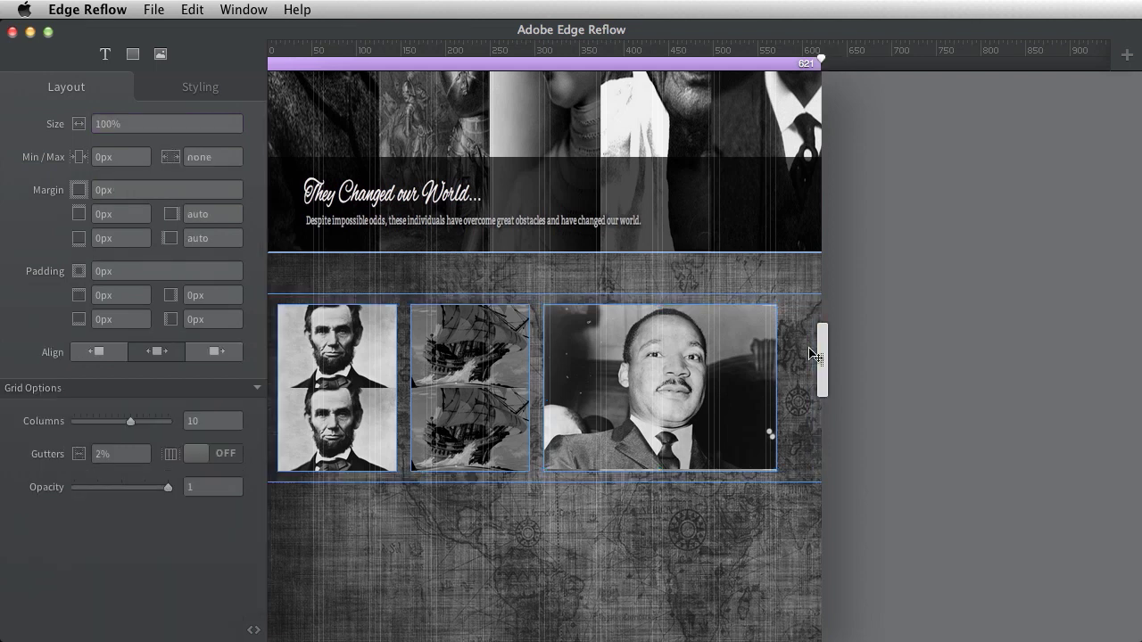
drag(821, 345, 1070, 348)
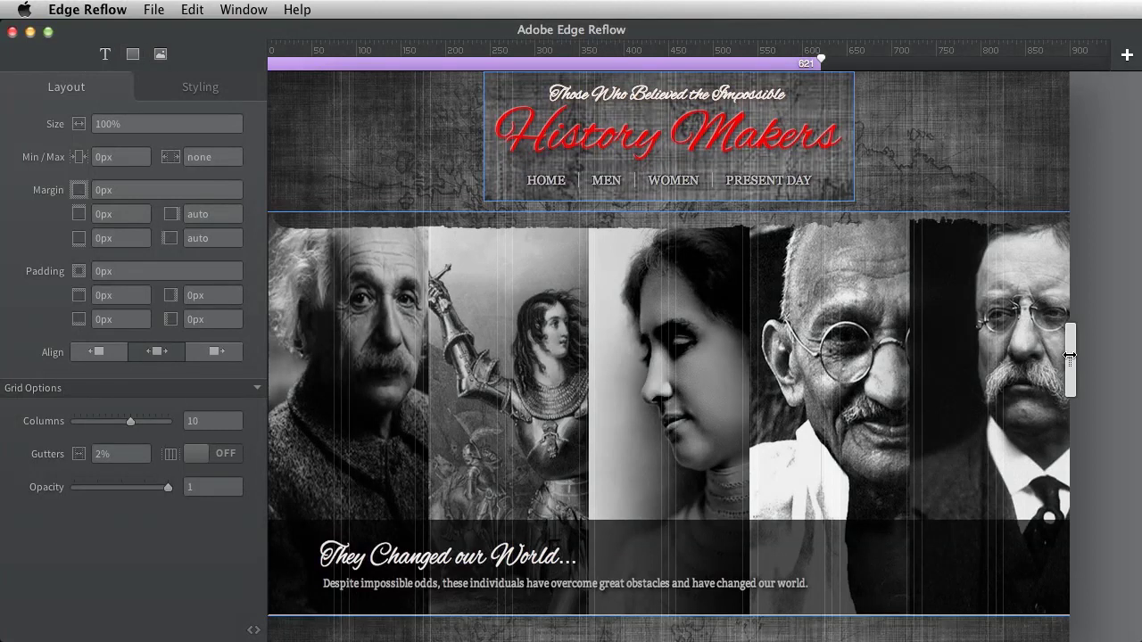
drag(1070, 355, 661, 315)
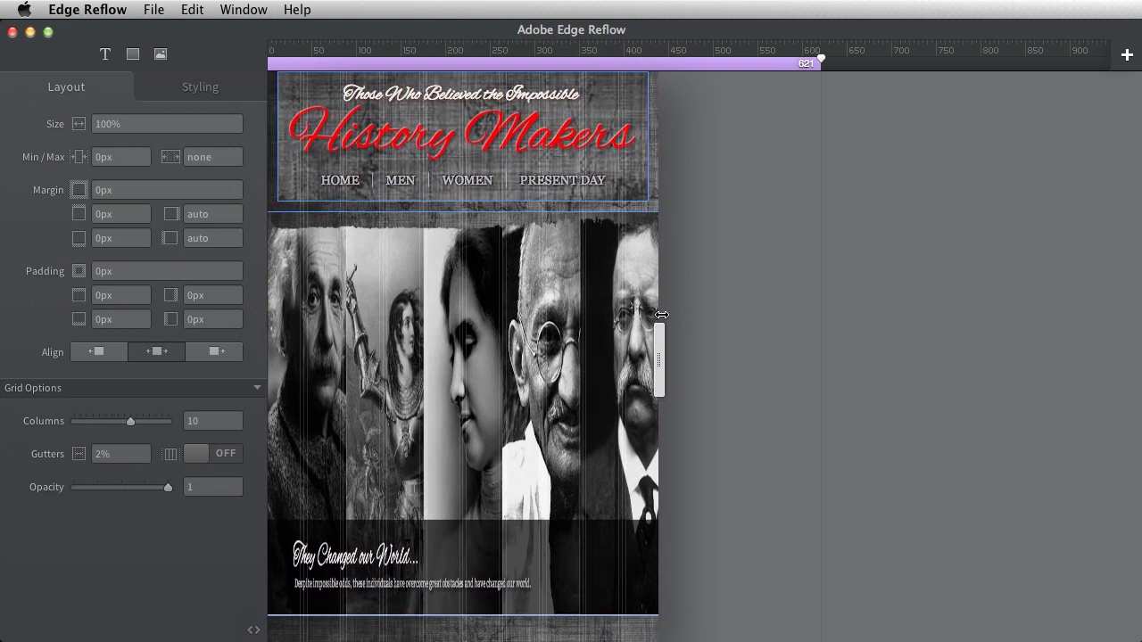
click(1128, 56)
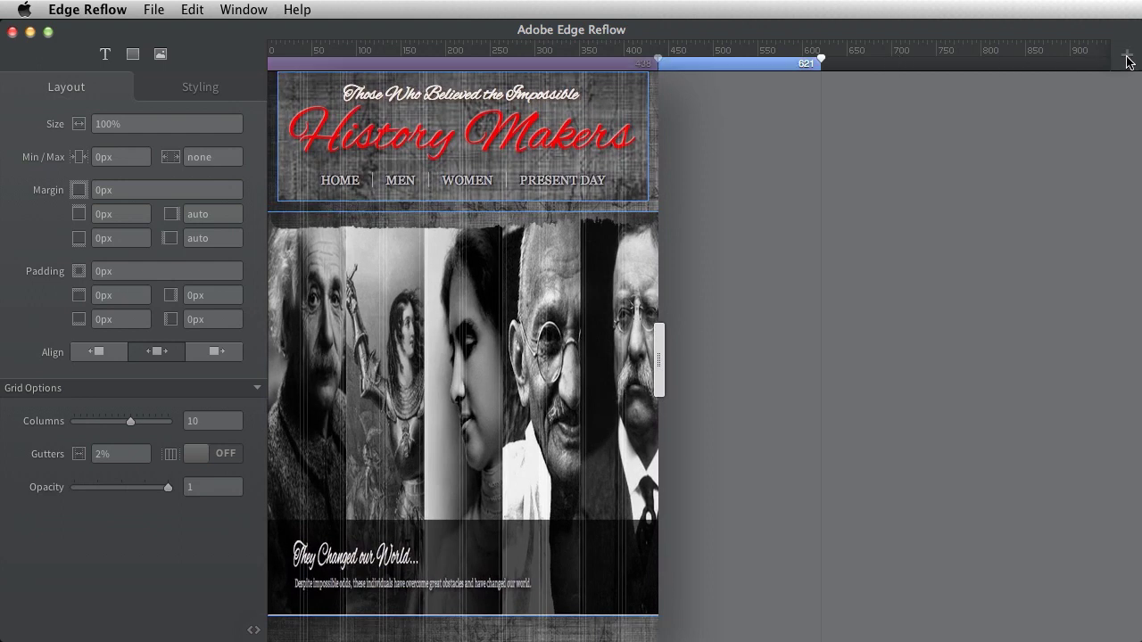
scroll(482, 193, down, 5)
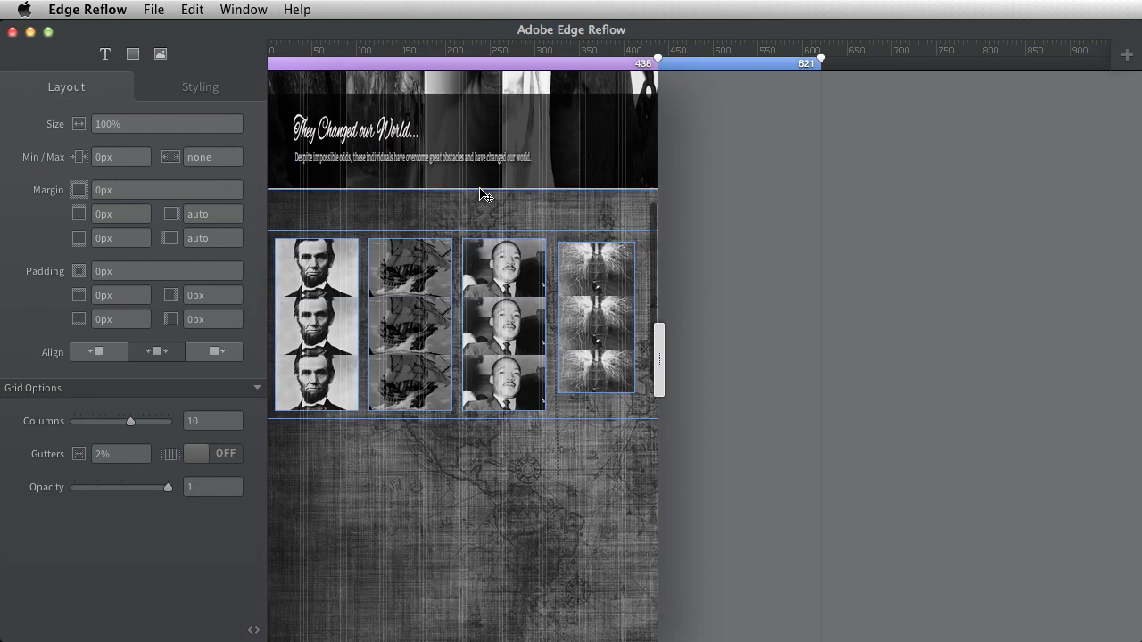
scroll(481, 193, up, 2)
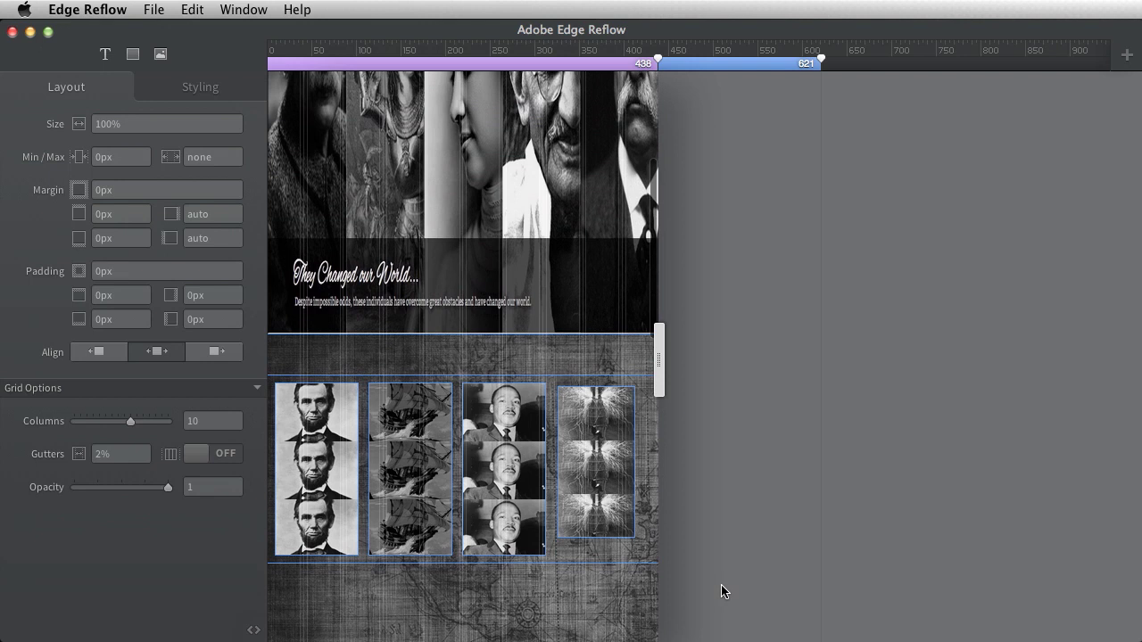
Hide the hero portrait banner at the 438 px breakpoint and show the generated CSS
click(450, 189)
scroll(446, 196, up, 4)
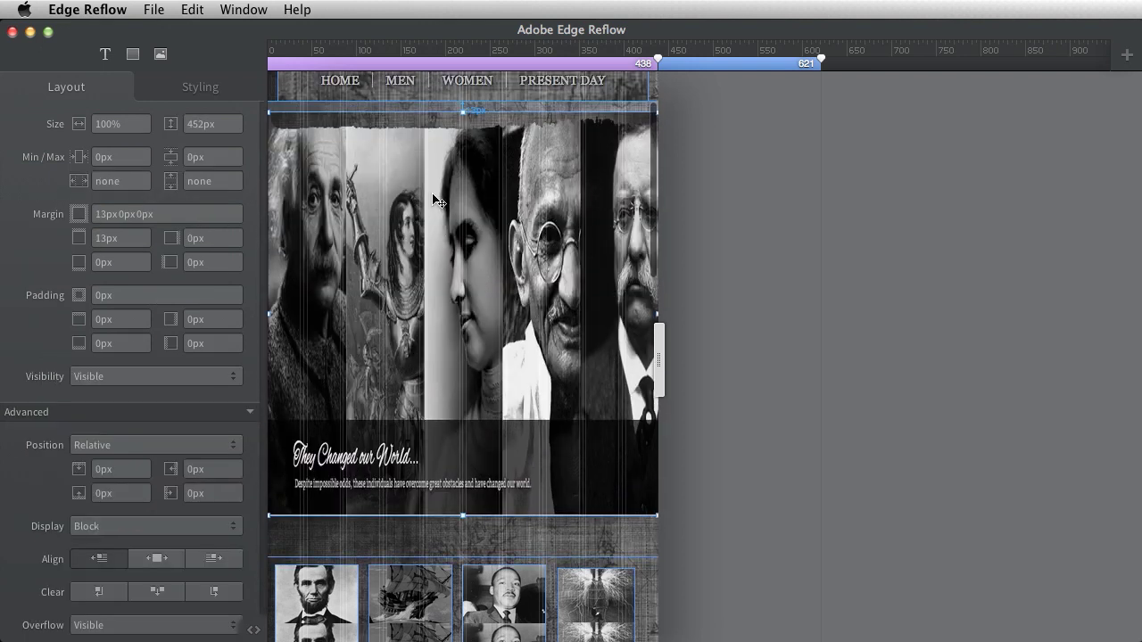
click(141, 379)
click(135, 393)
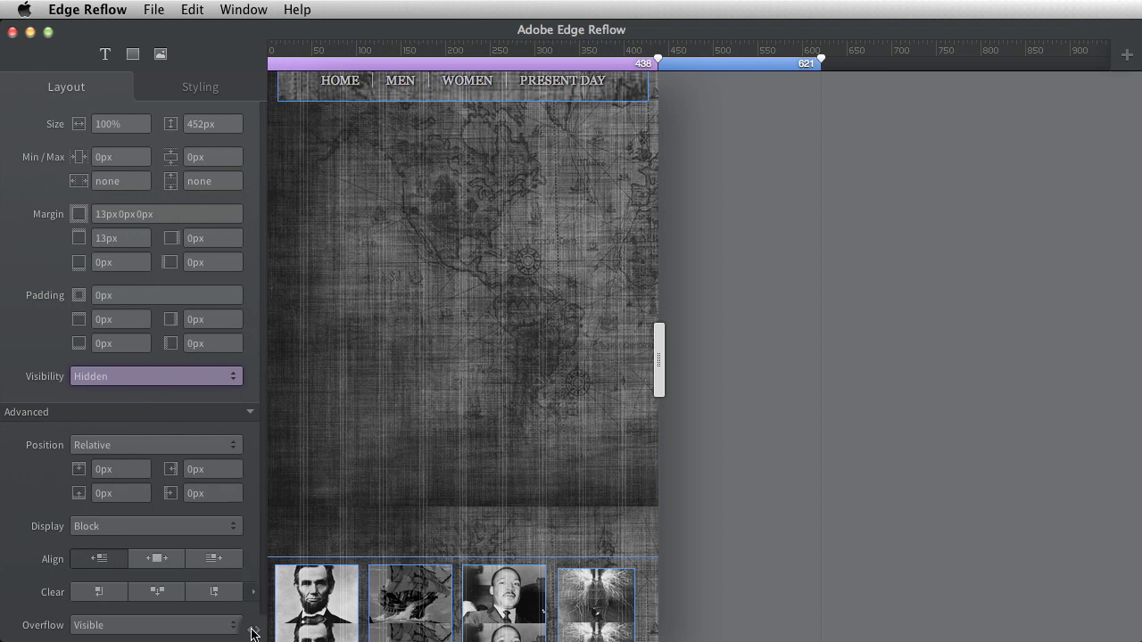
click(253, 630)
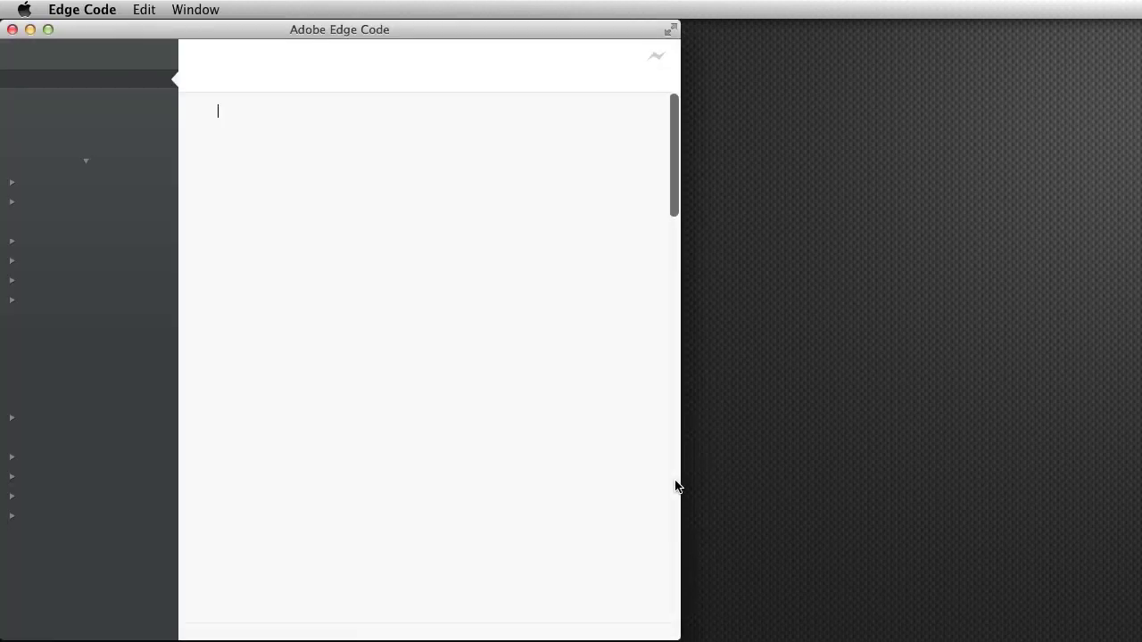
Open a live Chrome preview of the History Makers page and narrow it beside the editor
click(656, 57)
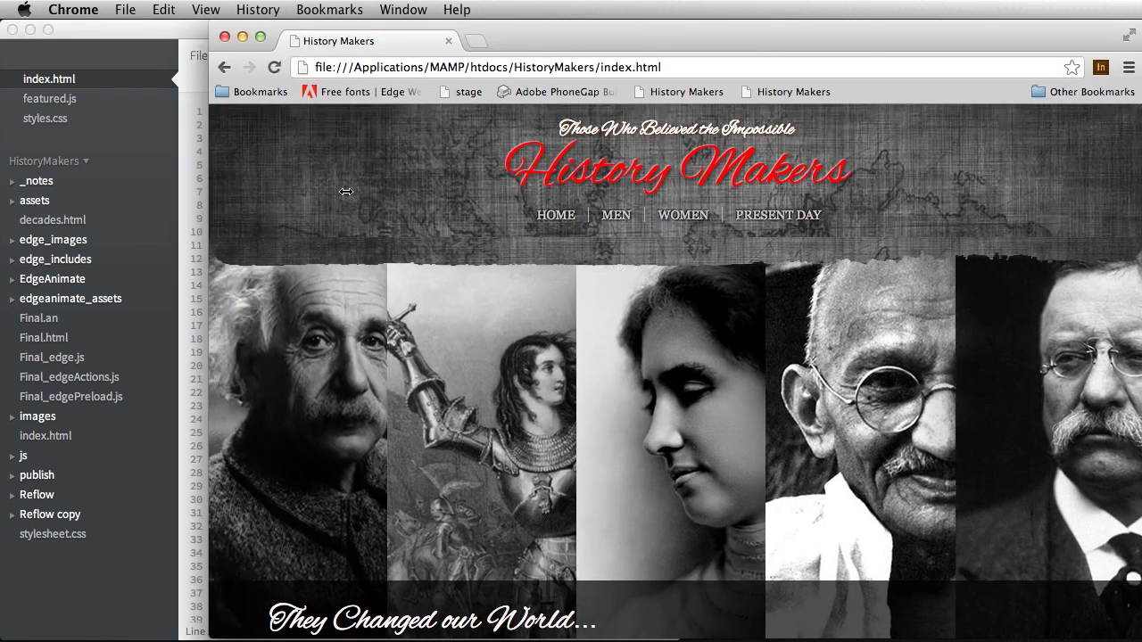
drag(214, 194, 720, 194)
click(516, 248)
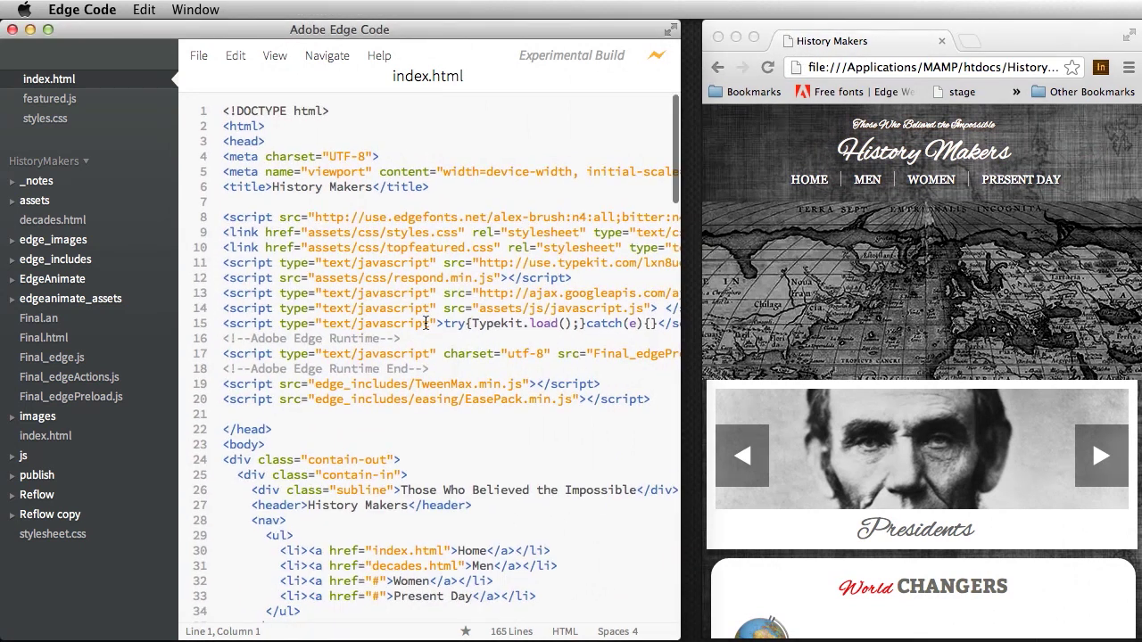
Show initFeature from featured.js inline at line 140, then close it and return up index.html
scroll(415, 335, down, 20)
scroll(408, 352, down, 17)
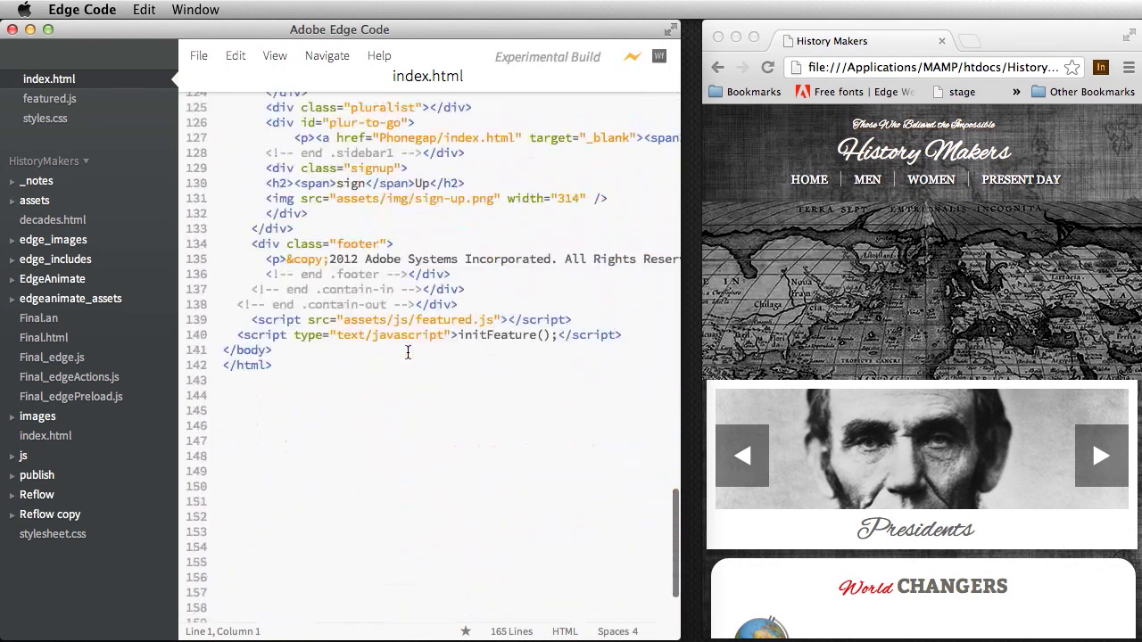
click(479, 321)
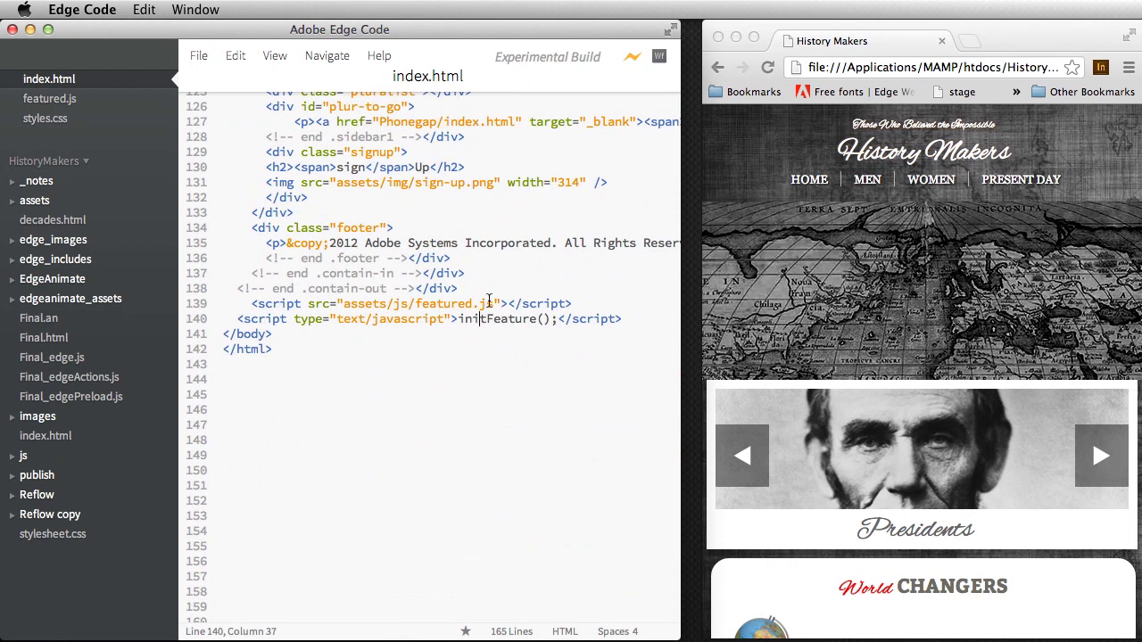
key(super+e)
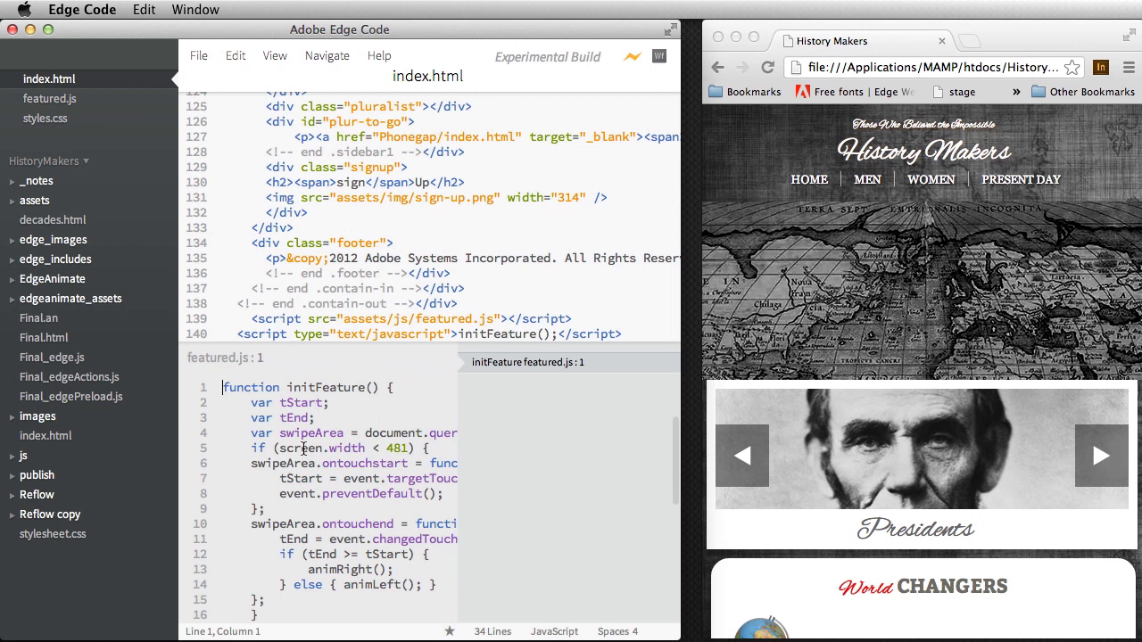
scroll(307, 447, up, 6)
key(Escape)
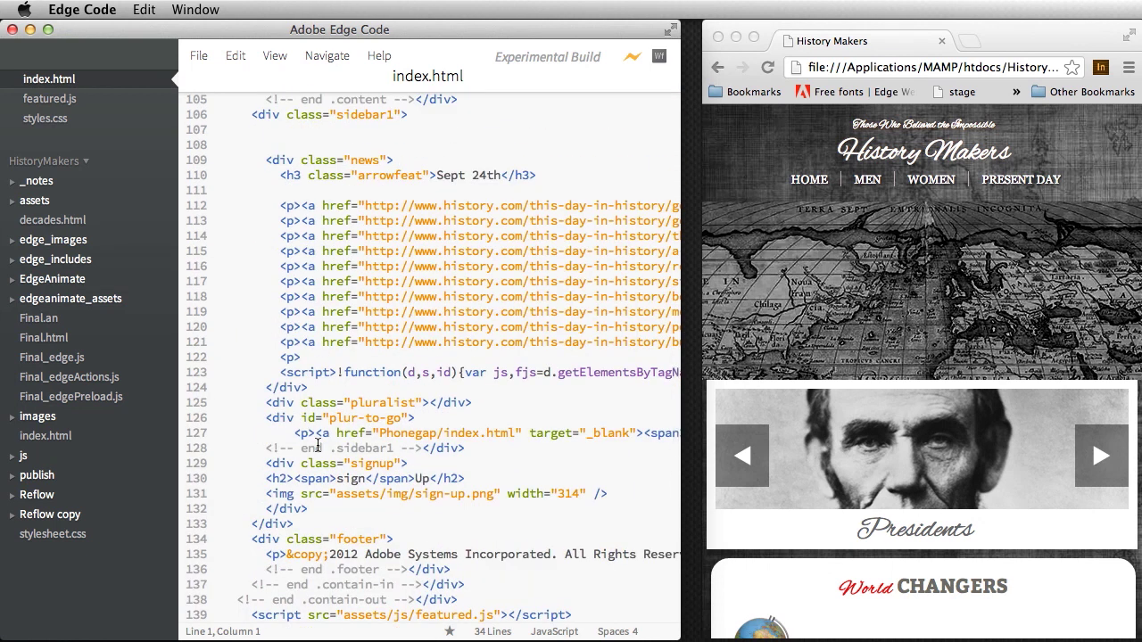
scroll(327, 446, up, 6)
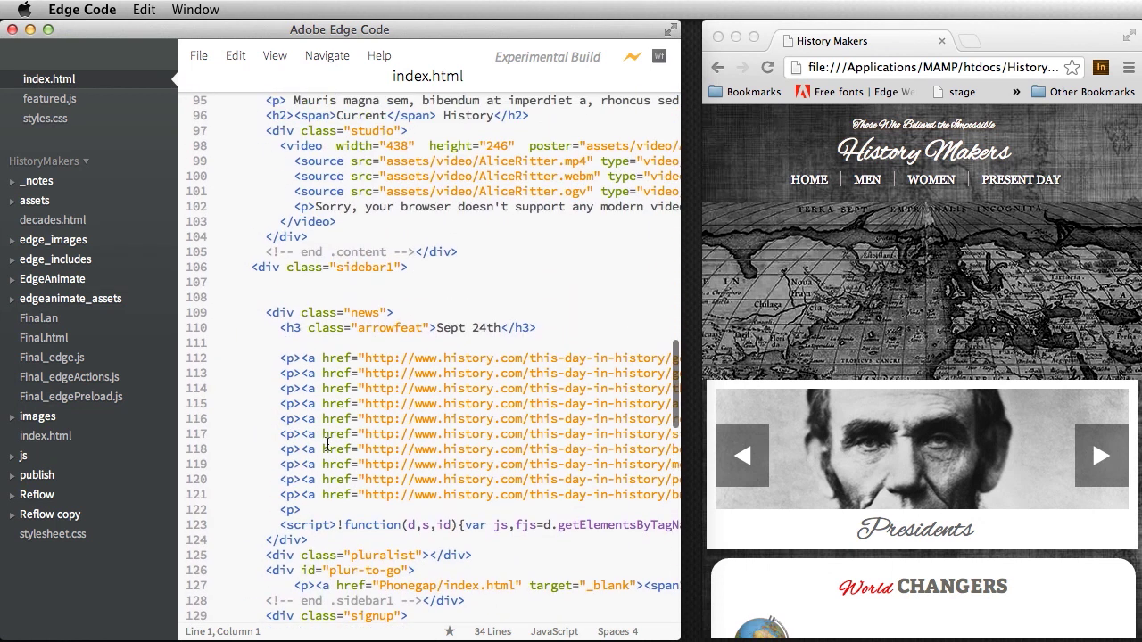
Inspect the .icons rule (float:none; padding 20 0 0 0) inline from line 93, then minimize Edge Code
click(345, 192)
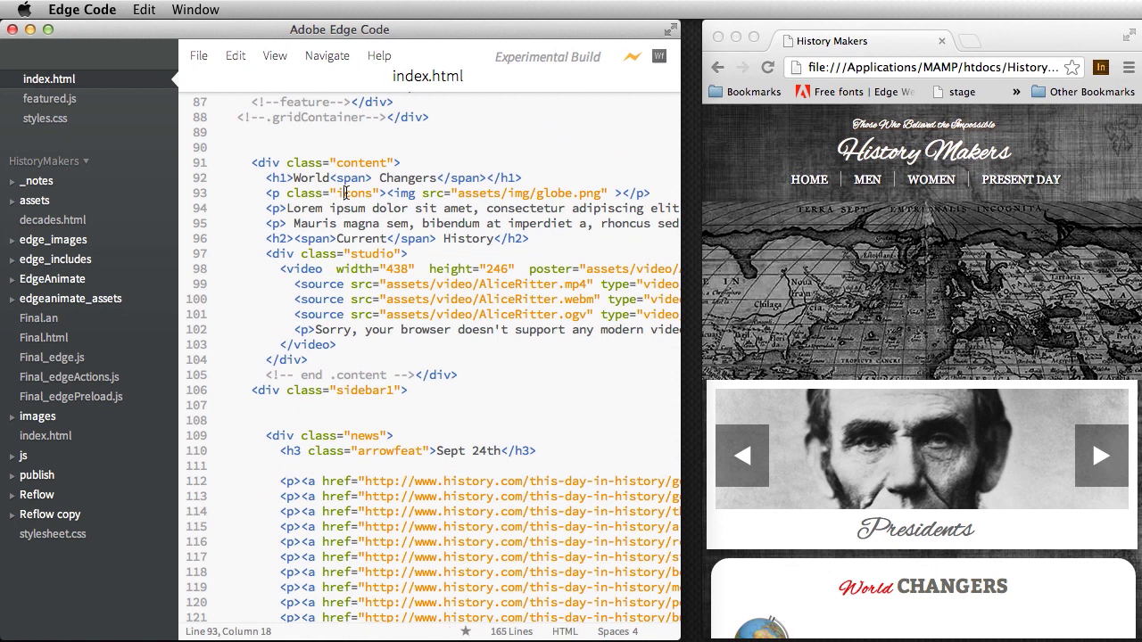
key(super+e)
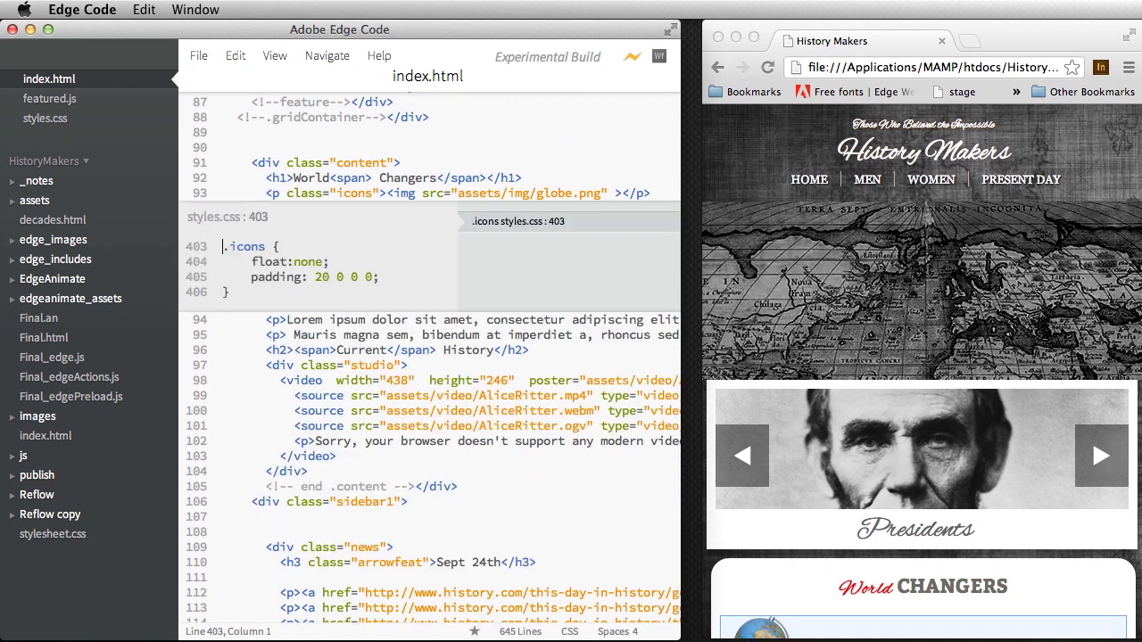
double_click(299, 262)
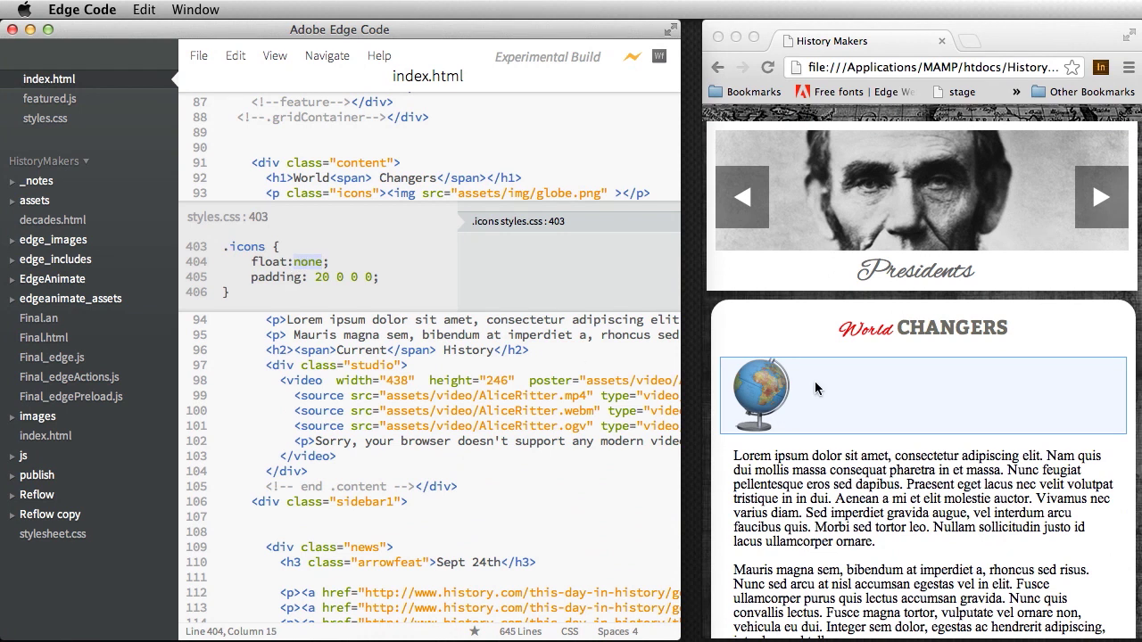
scroll(267, 268, up, 6)
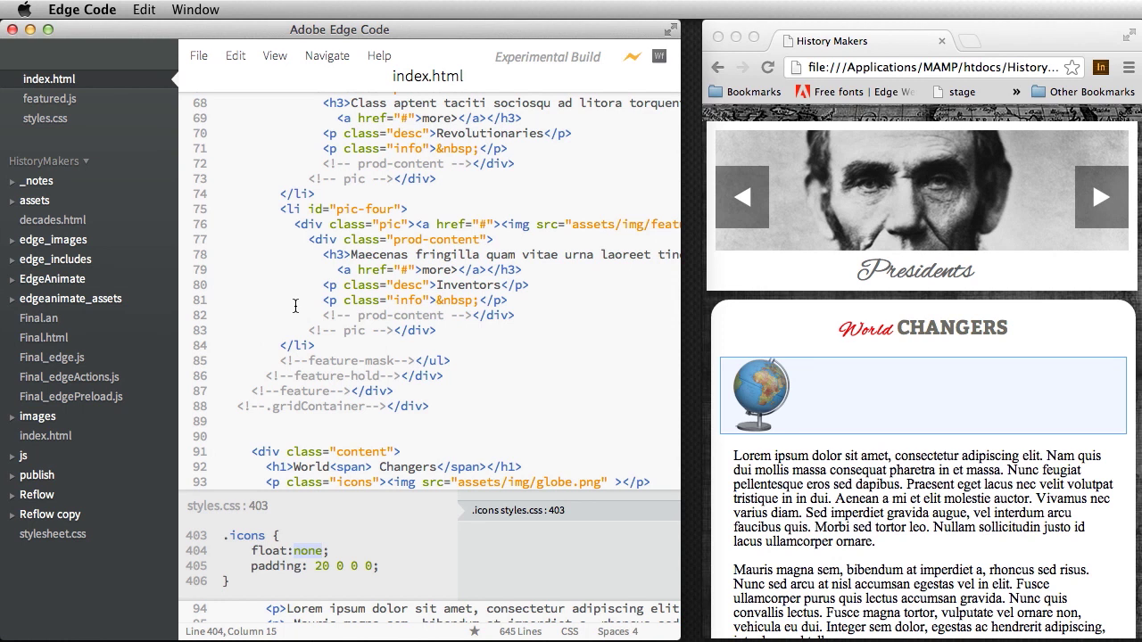
click(438, 301)
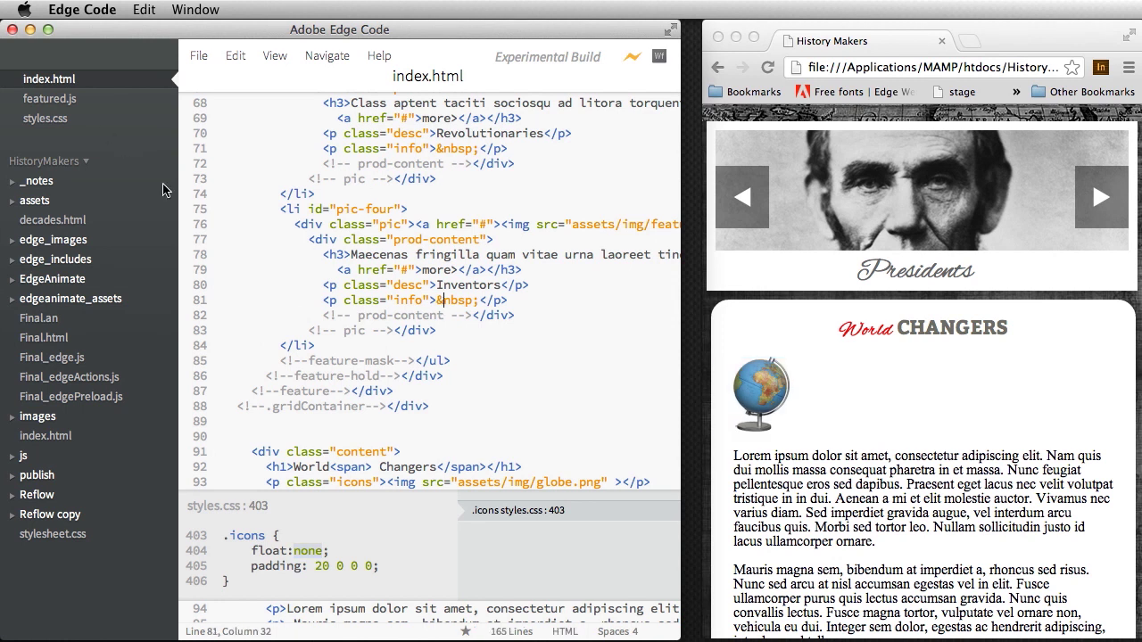
click(30, 29)
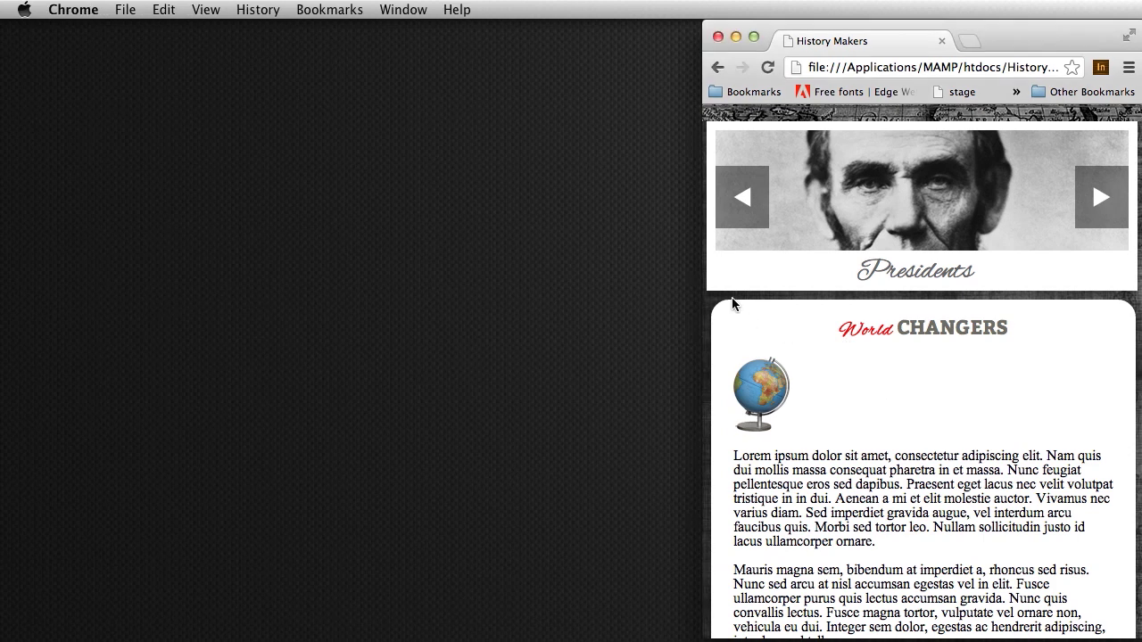
Widen Chrome and upload App.zip from the Desktop as a new PhoneGap Build app
drag(702, 300, 39, 277)
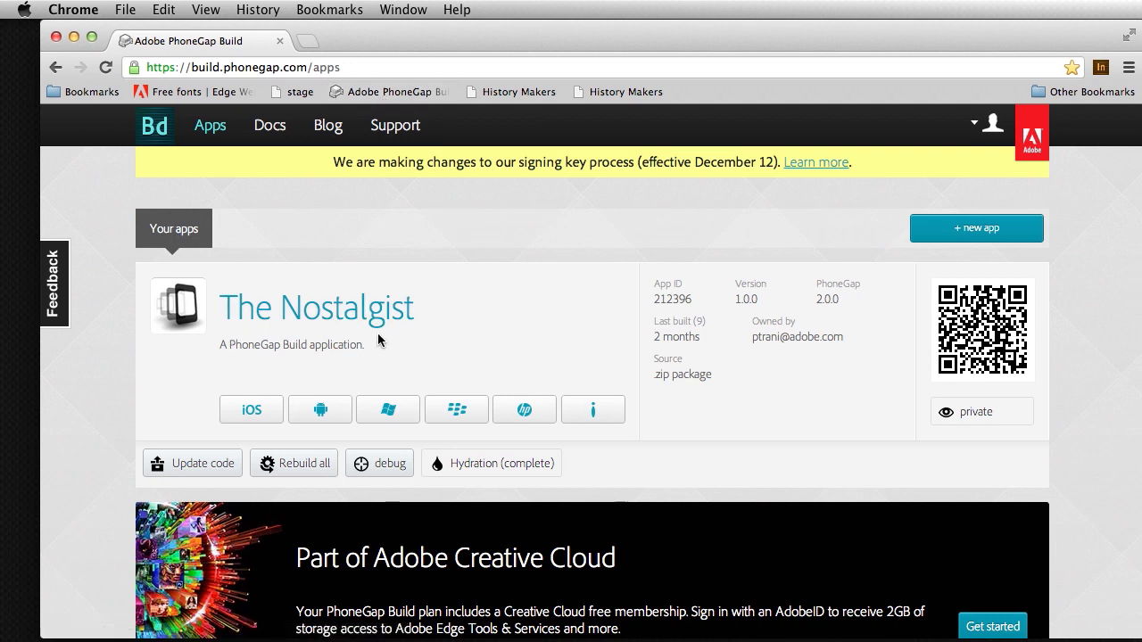
click(979, 230)
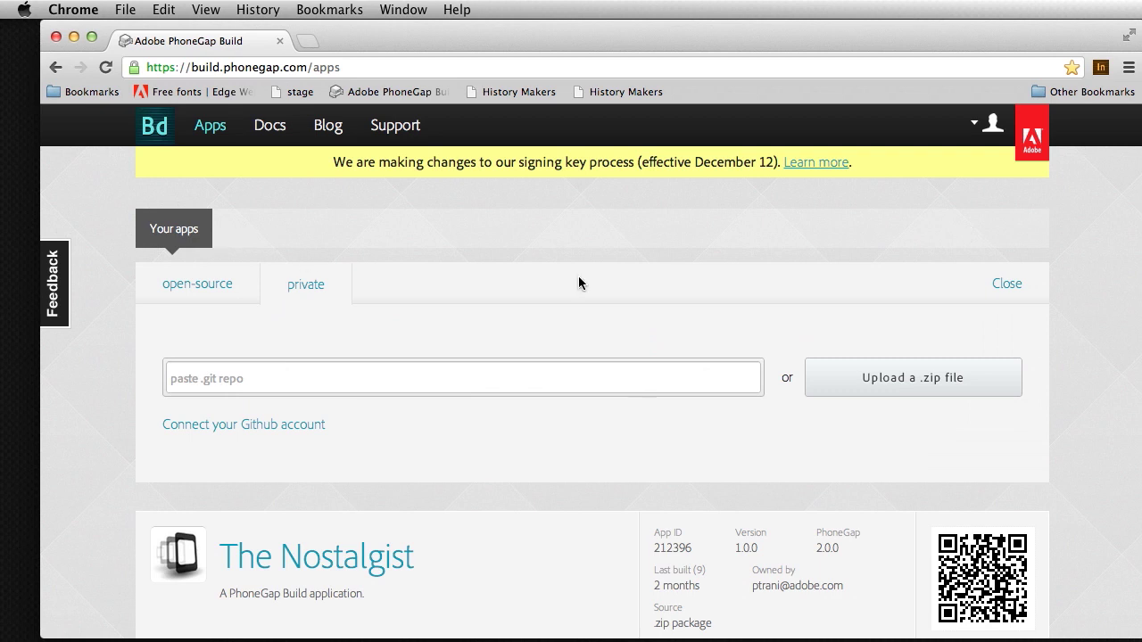
click(855, 379)
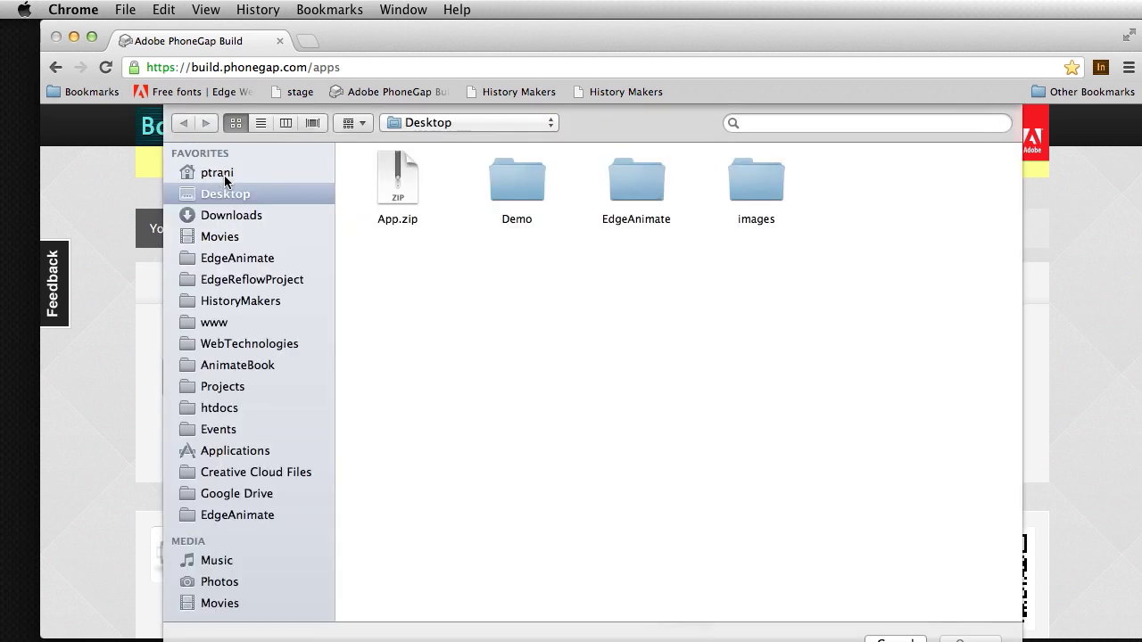
double_click(409, 189)
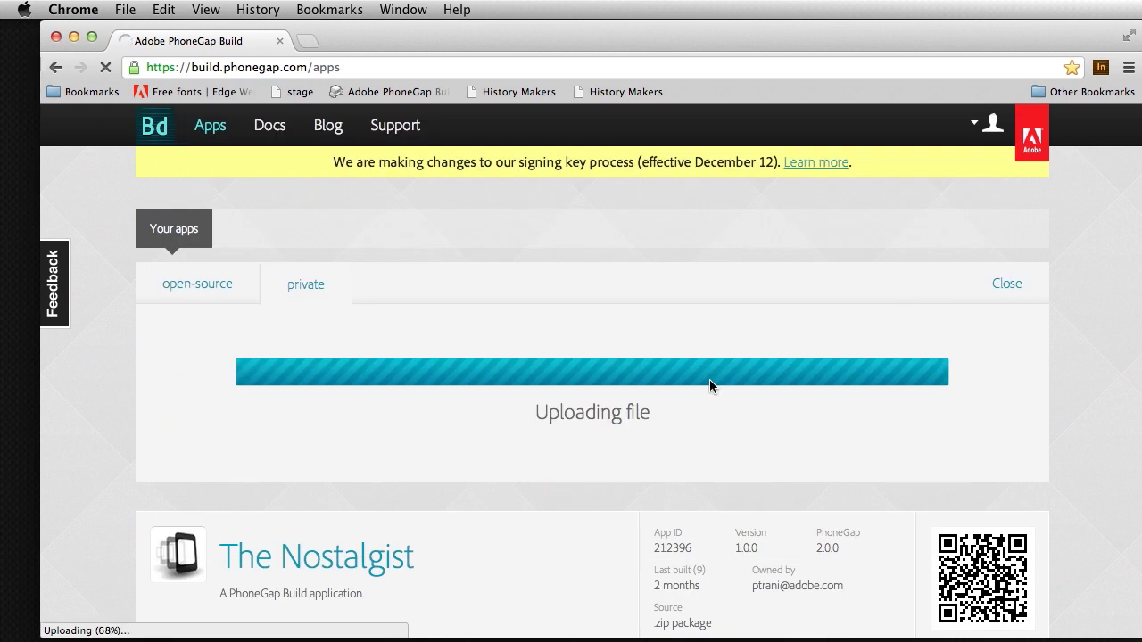
scroll(709, 384, down, 10)
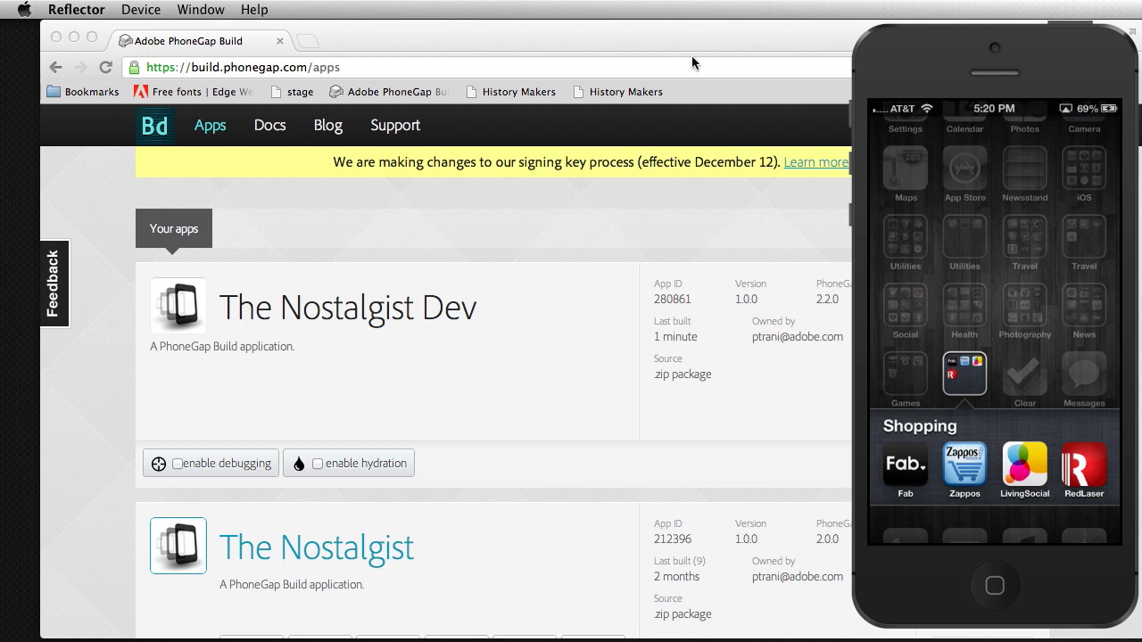
Move Chrome left to reveal the mirrored iPhone and confirm installing The Nostalgist
drag(698, 34, 358, 40)
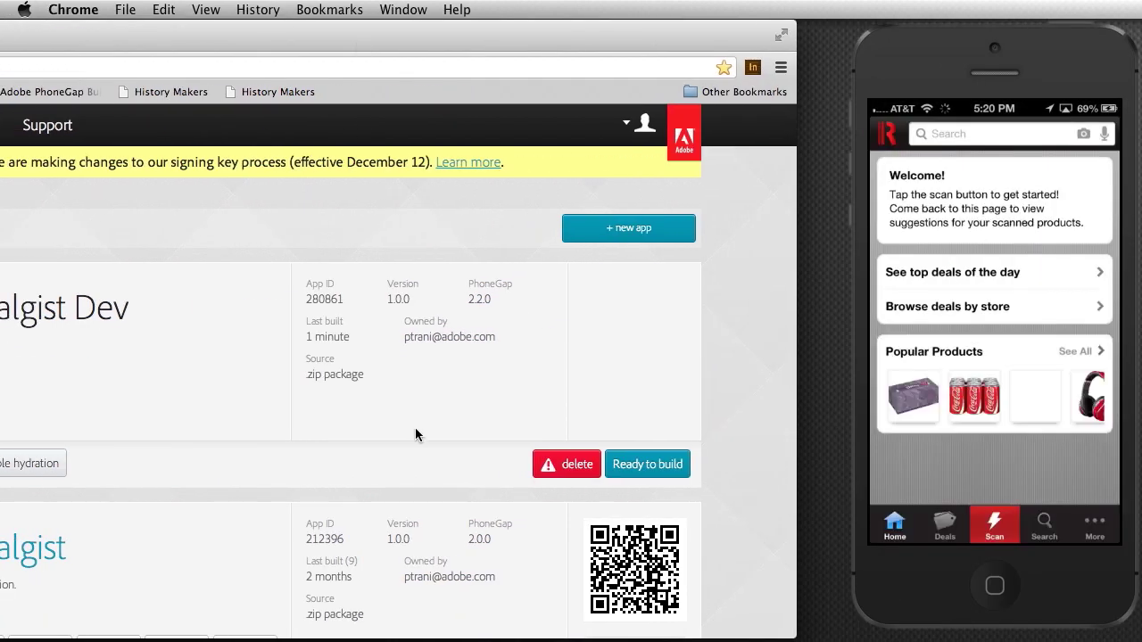
scroll(416, 433, down, 5)
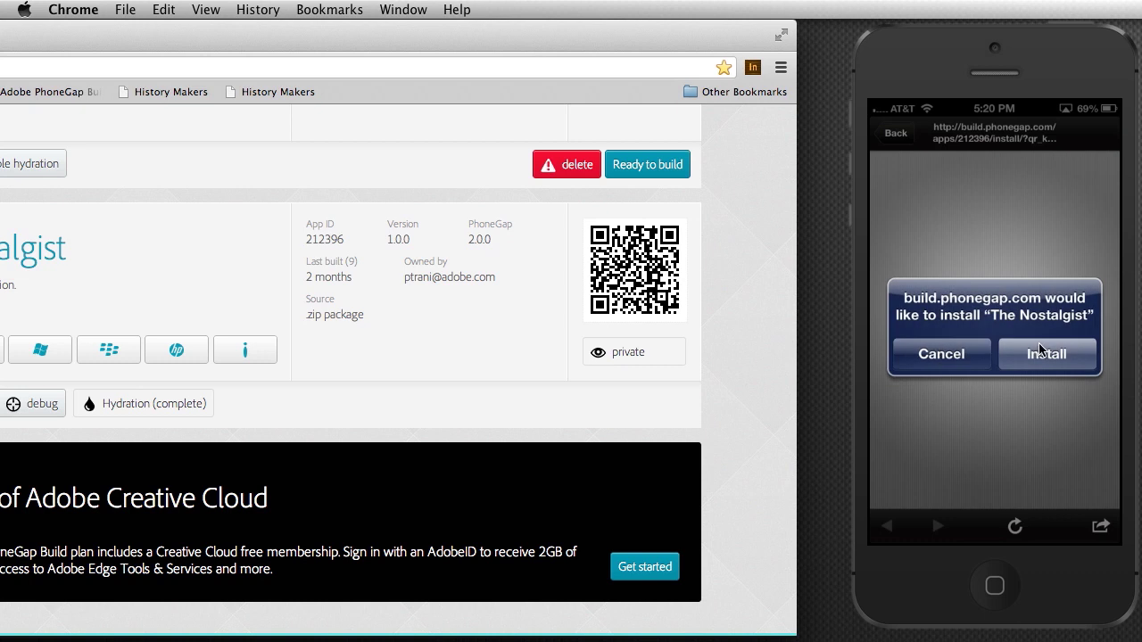
click(937, 256)
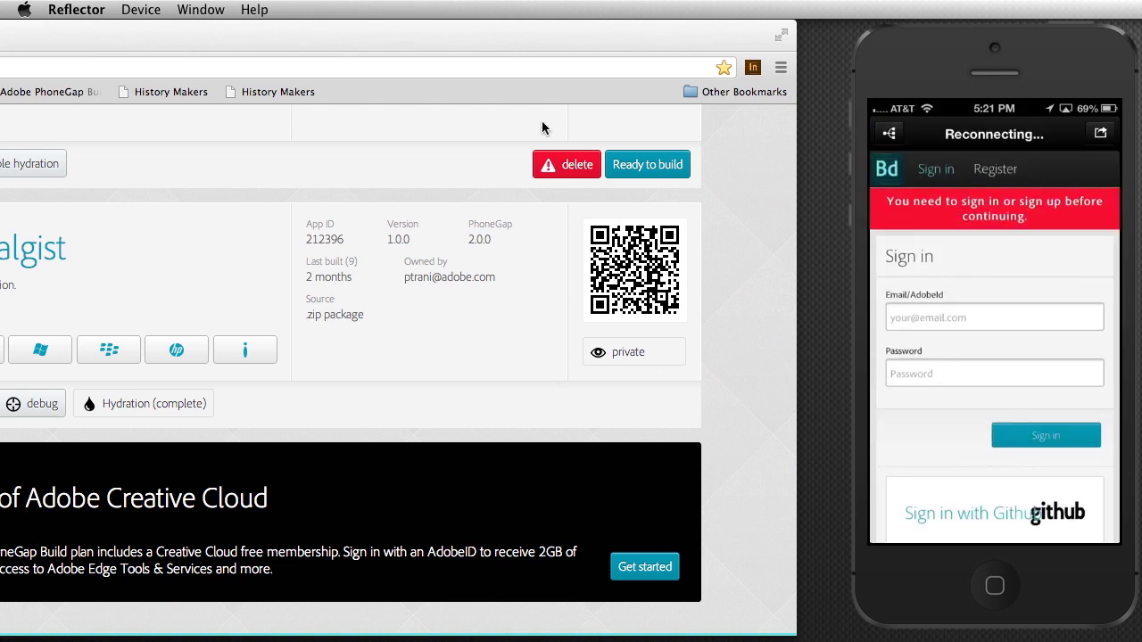
Maximize Chrome, load the History Makers bookmark, and capture an iPhone screenshot with Edge Inspect
double_click(482, 51)
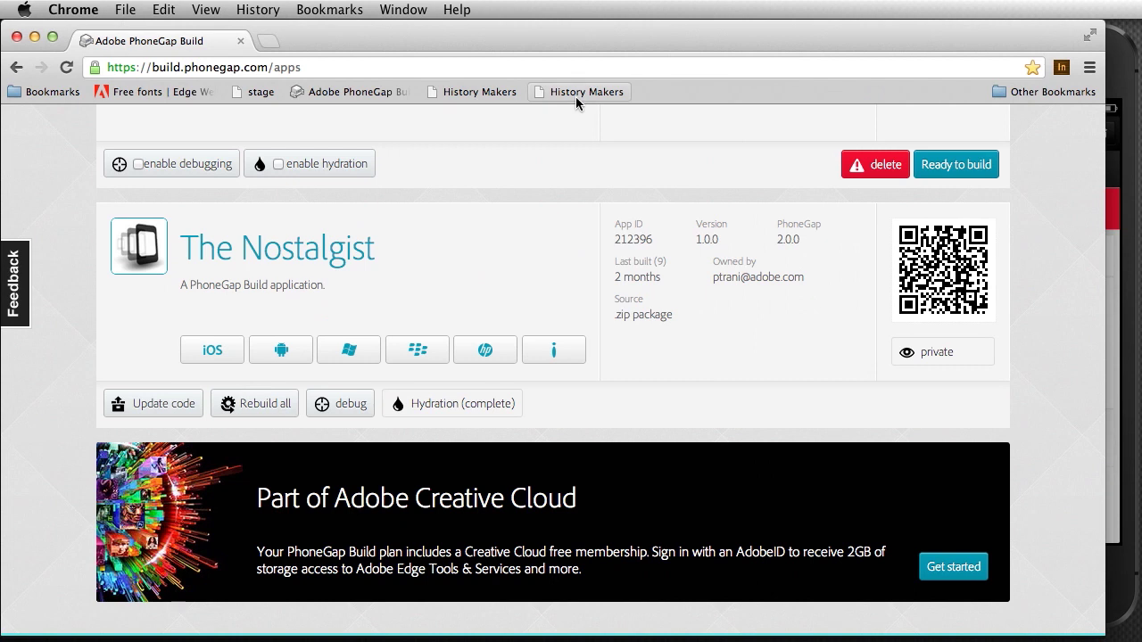
click(575, 91)
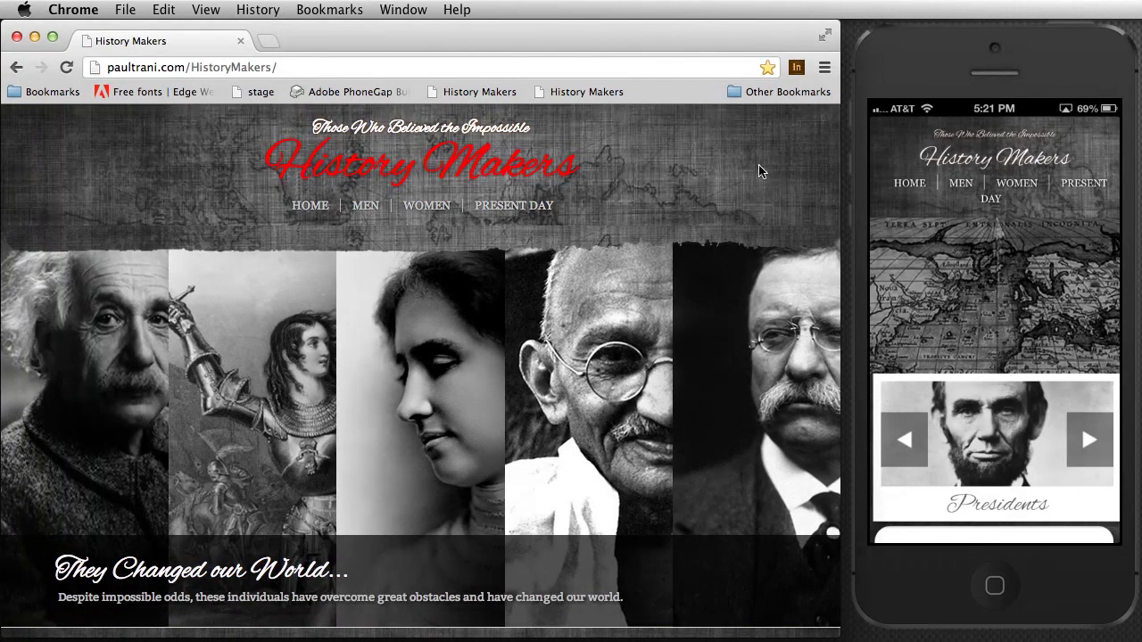
click(796, 67)
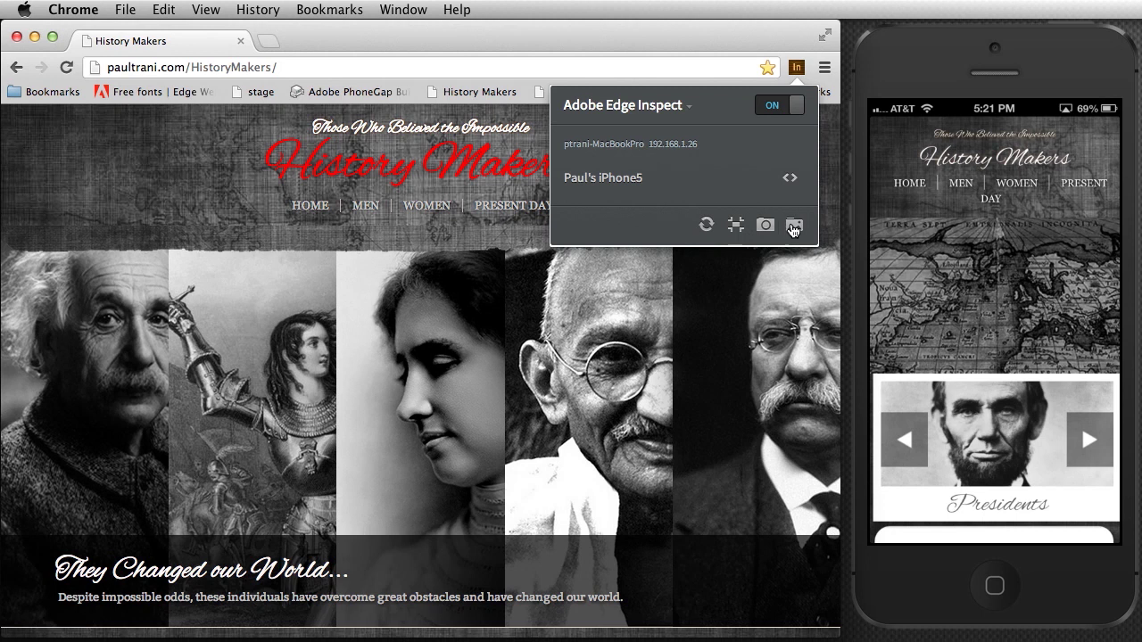
click(765, 228)
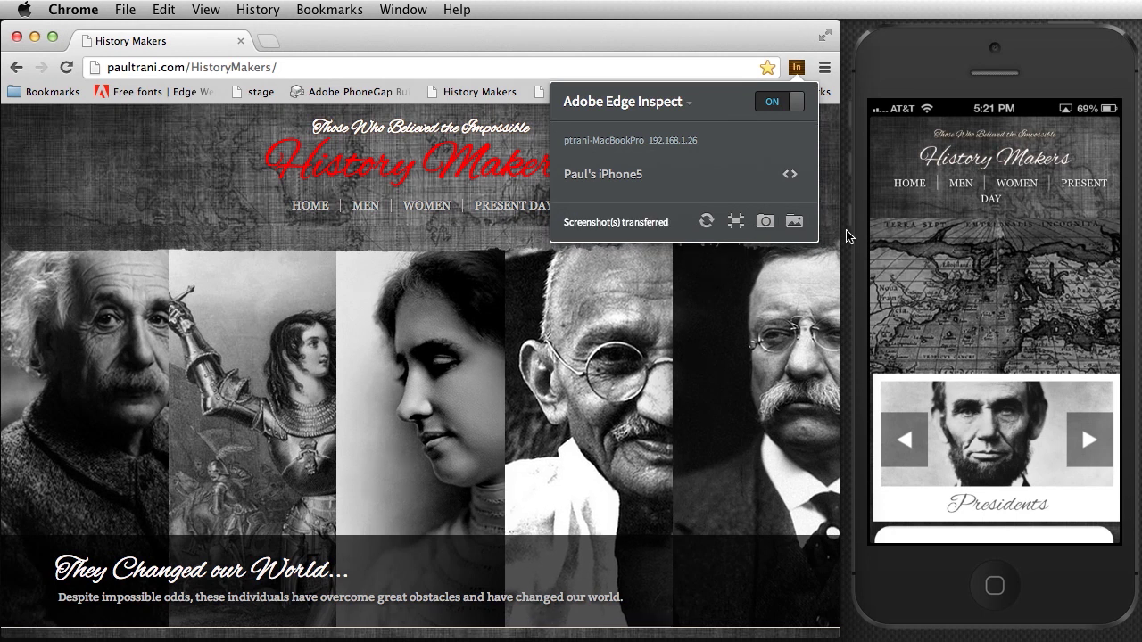
click(793, 228)
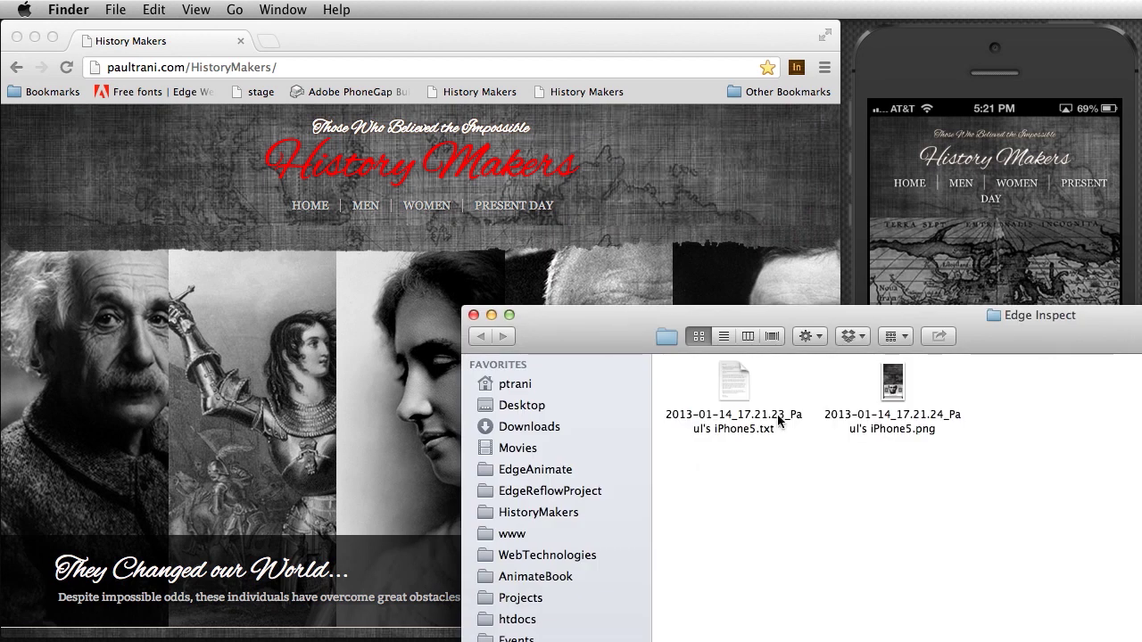
Quick Look the transferred screenshot PNG in the Edge Inspect folder, then close the preview
click(901, 396)
key(space)
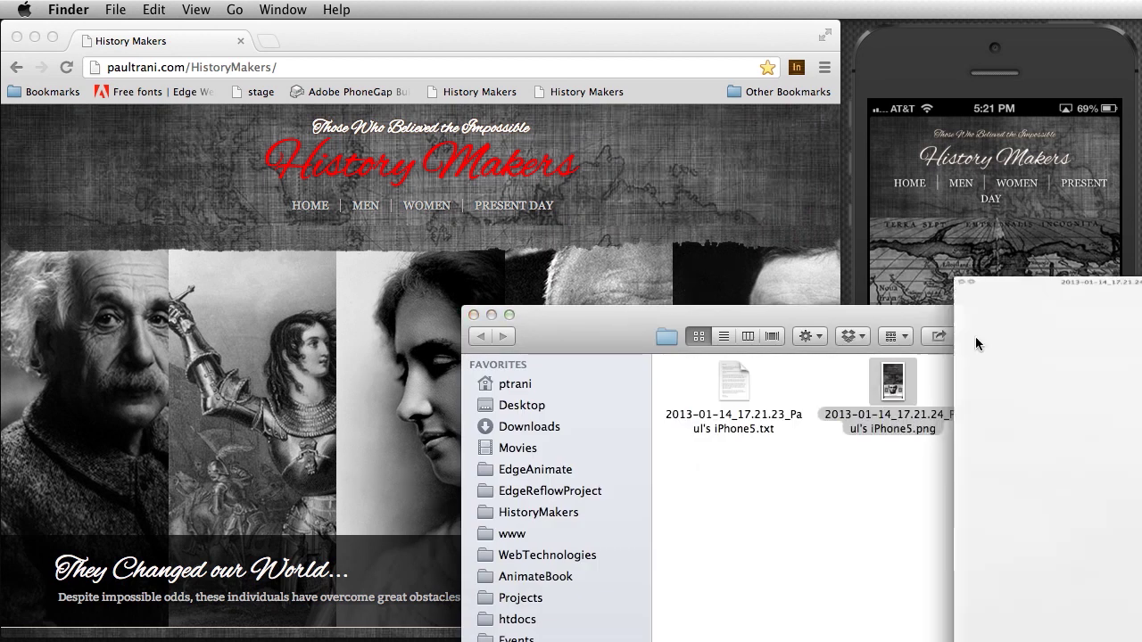
key(space)
Run a five-minute Digital Timer countdown and dismiss it when finished
key(super+Tab)
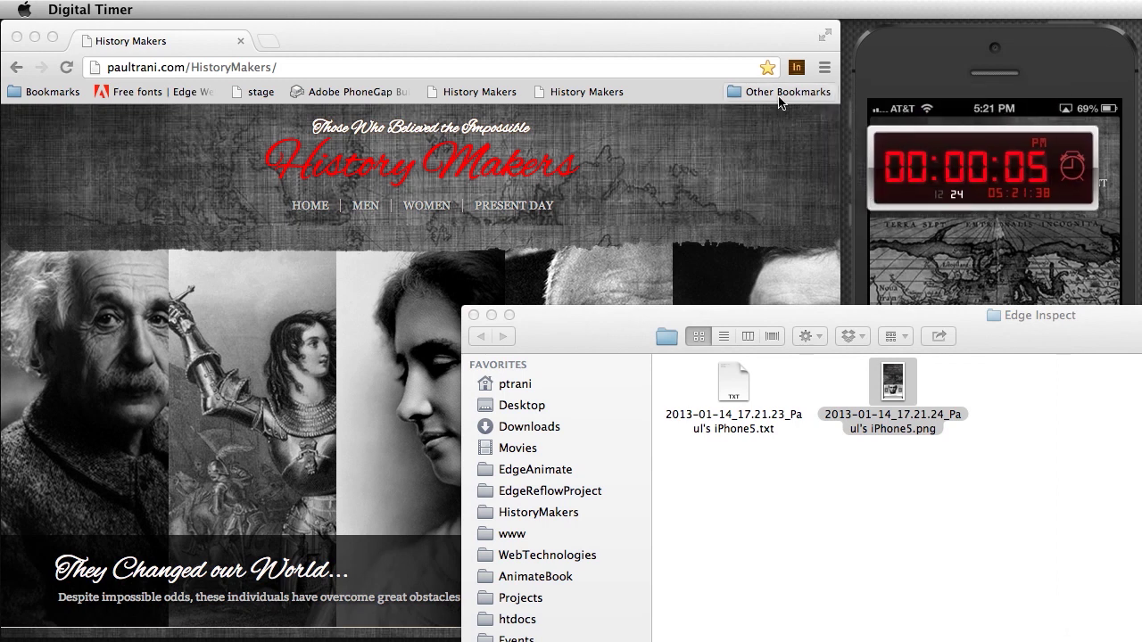
click(797, 67)
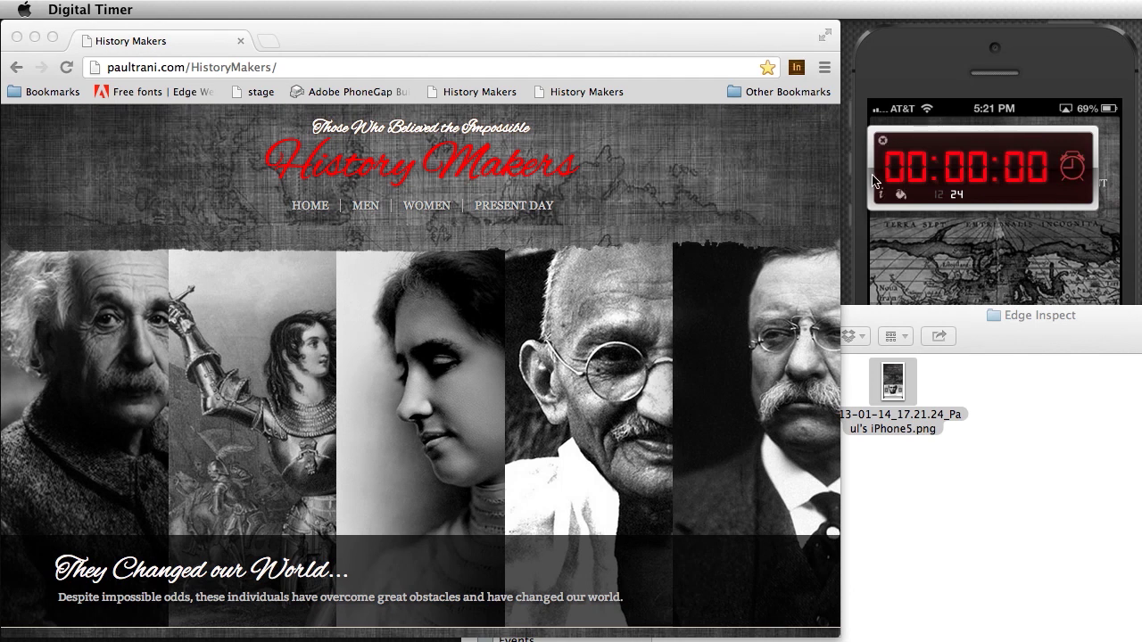
click(879, 183)
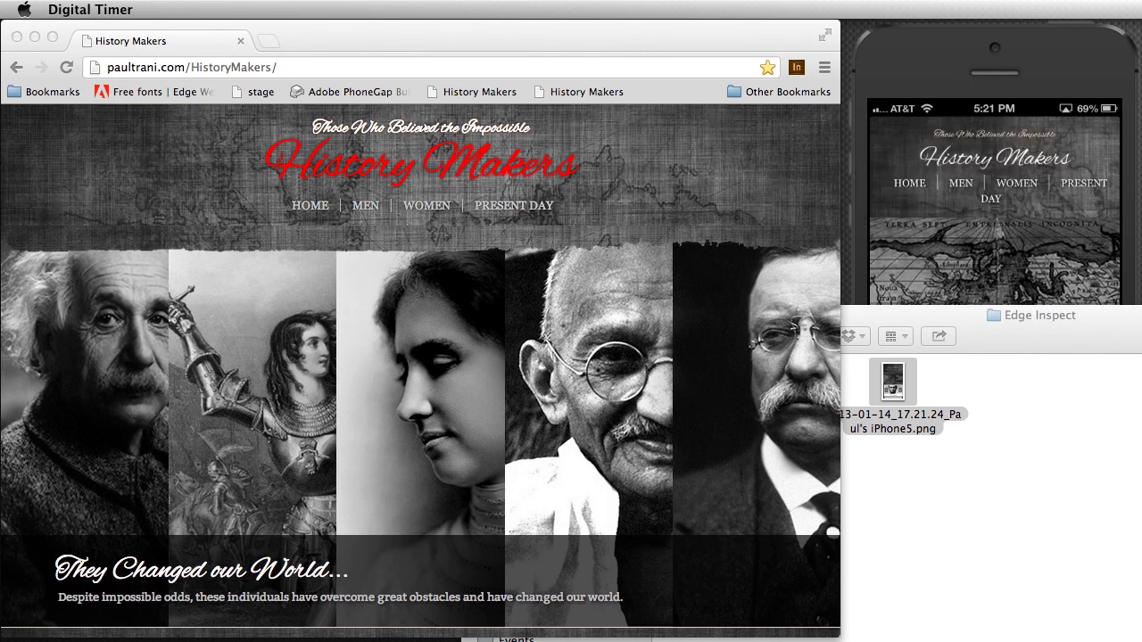